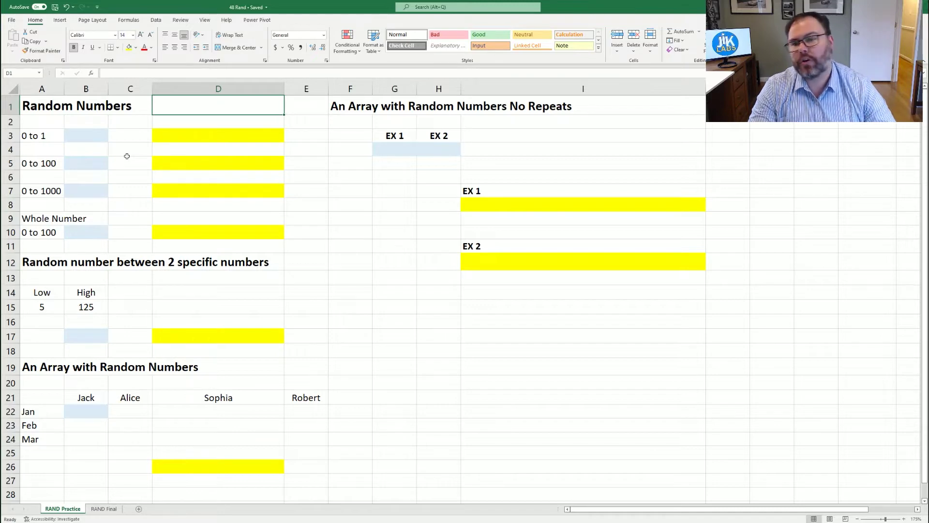
Step: Enter =RAND() in B3 to return a random number between 0 and 1
left_click(87, 137)
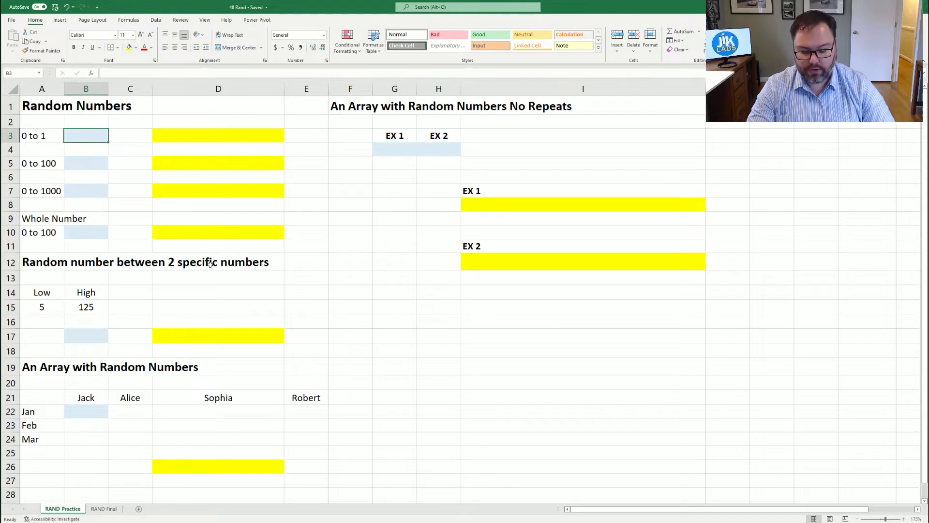
type("=")
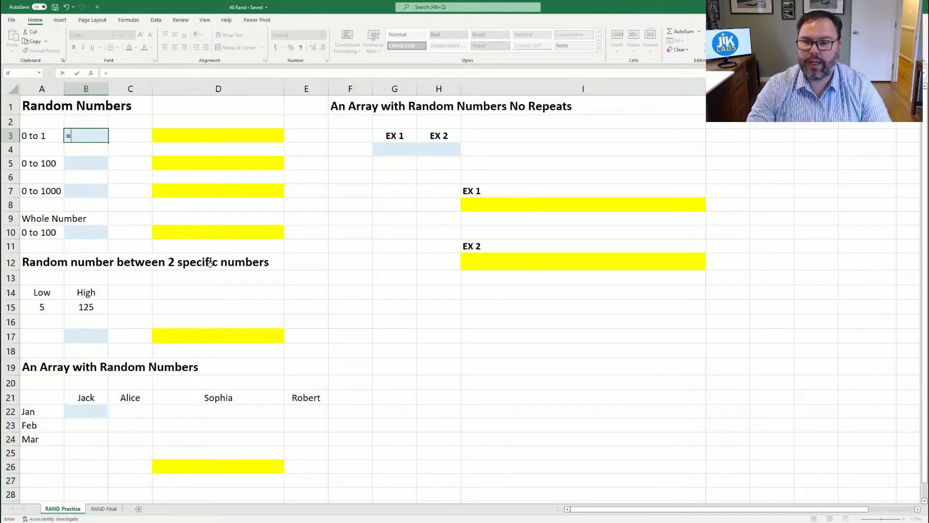
type("rand")
key("Tab")
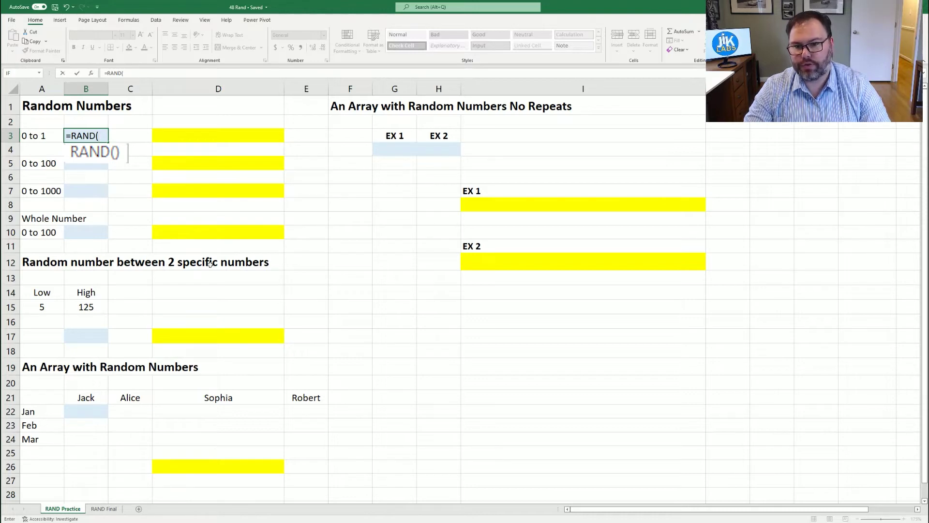
type(")")
key("Return")
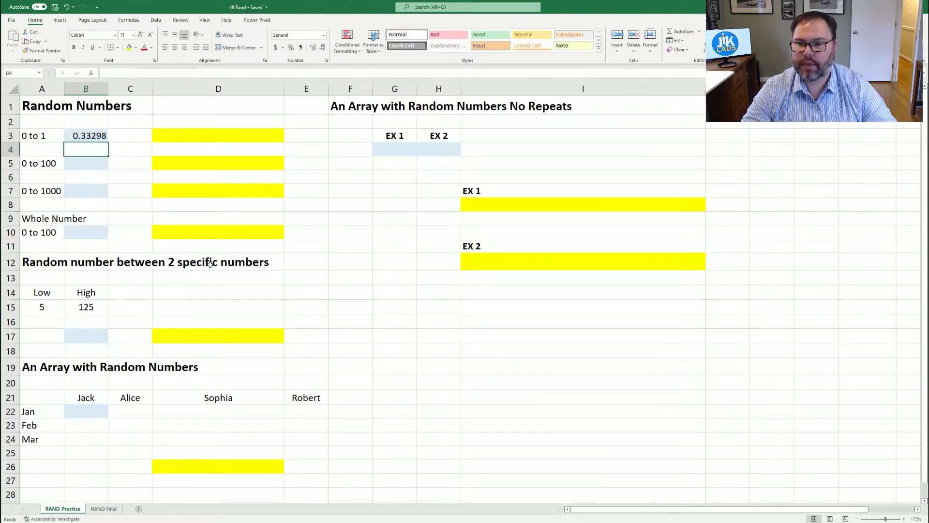
Step: Reveal the =RAND() label in D3 and recalculate B3 for a fresh value
key("Up")
key("Right")
key("Right")
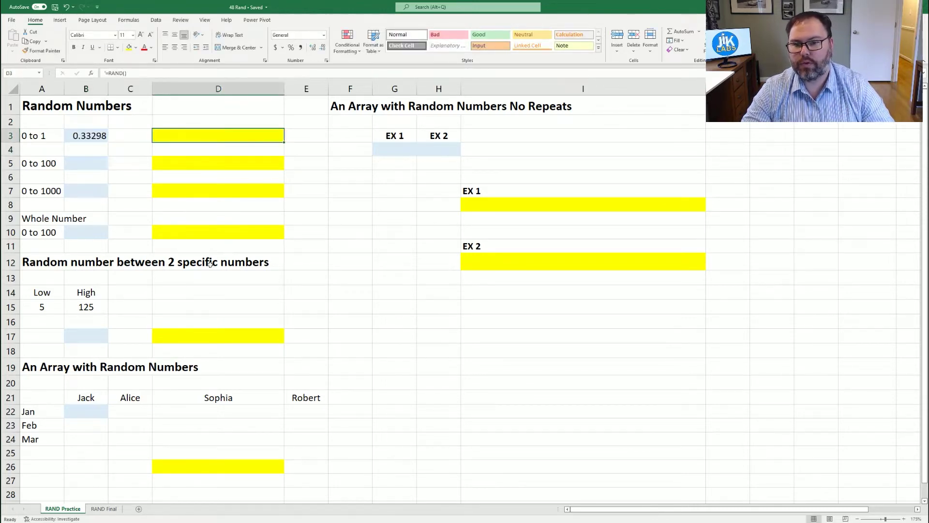
left_click(145, 48)
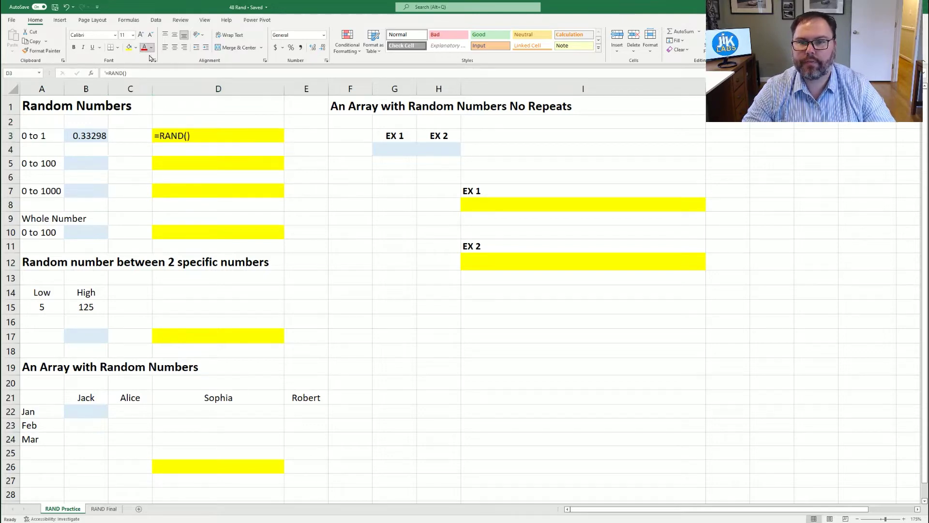
left_click(129, 138)
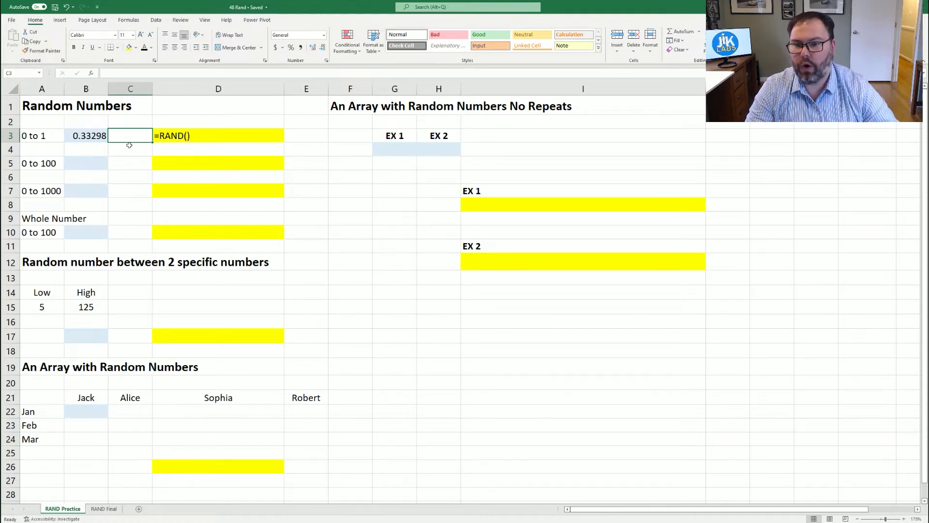
key("Left")
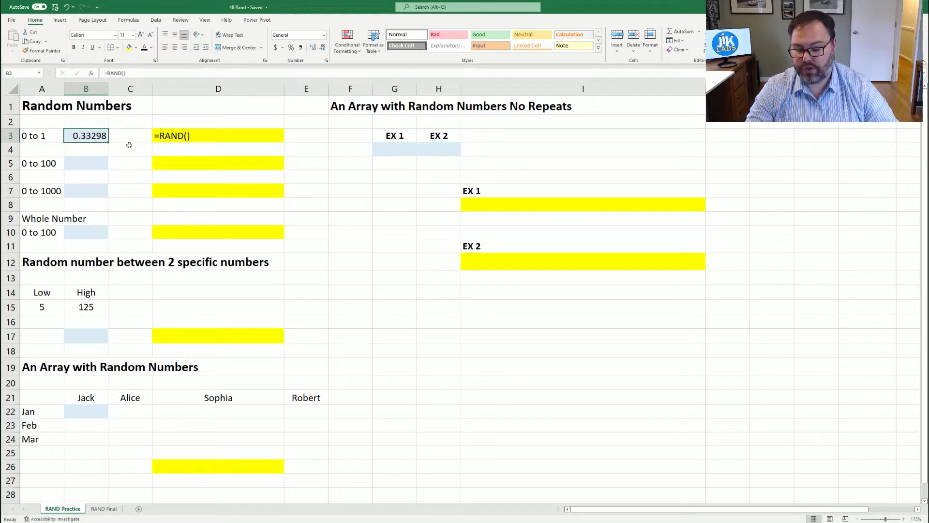
key("F2")
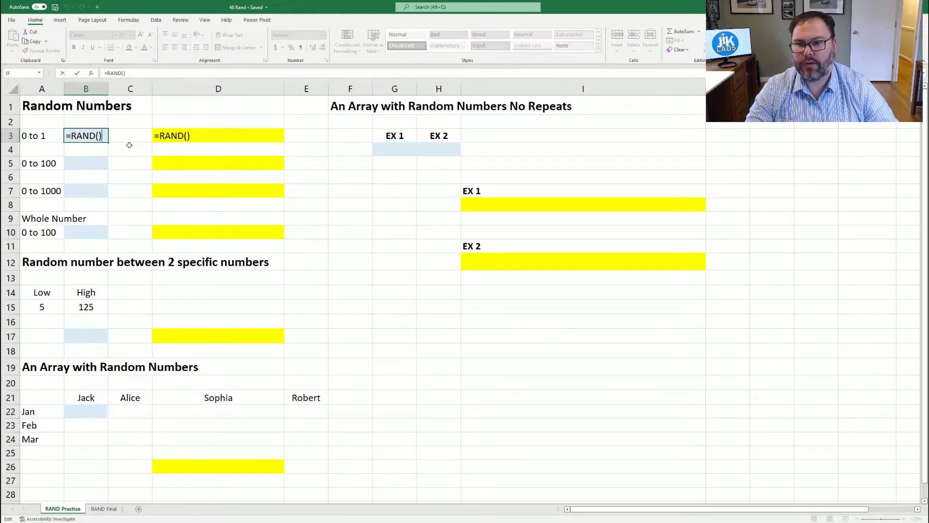
key("Return")
key("F9")
key("F9")
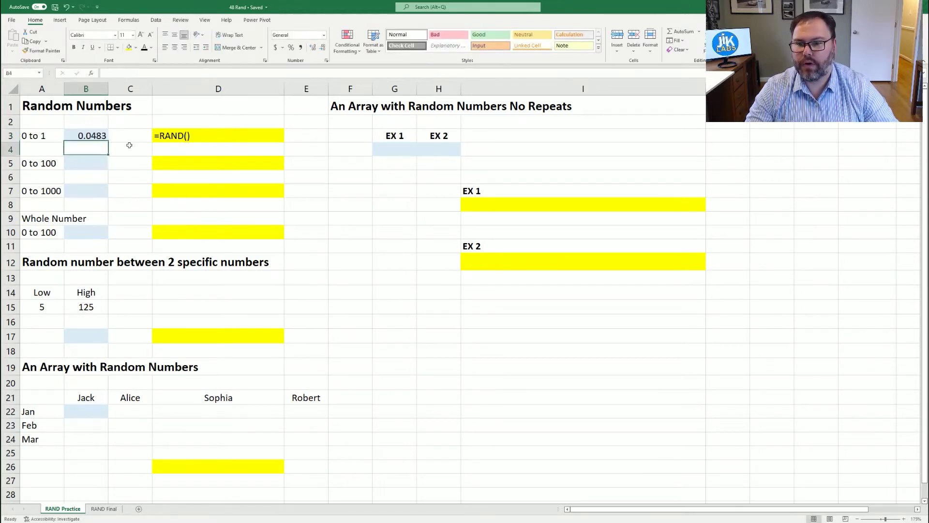
Step: Begin the 0 to 100 formula =RAND()*100 in B5
key("Down")
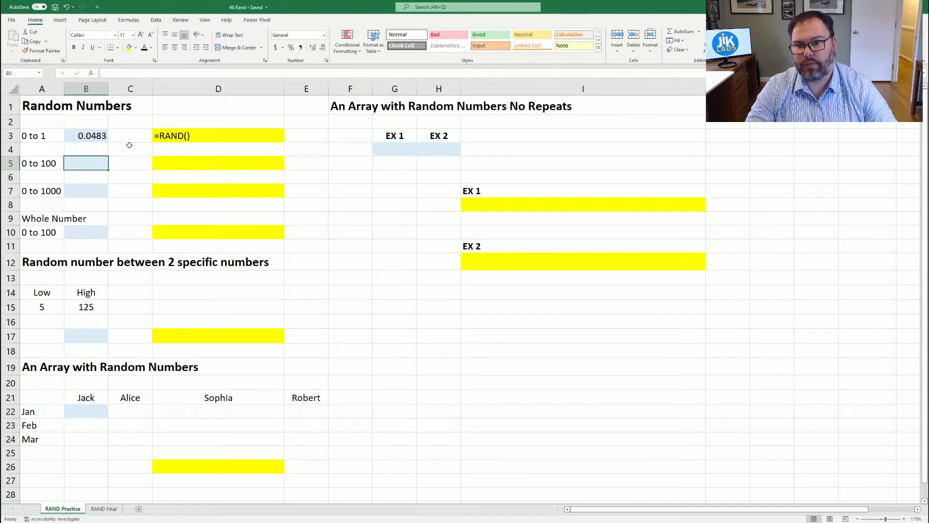
left_click(68, 136)
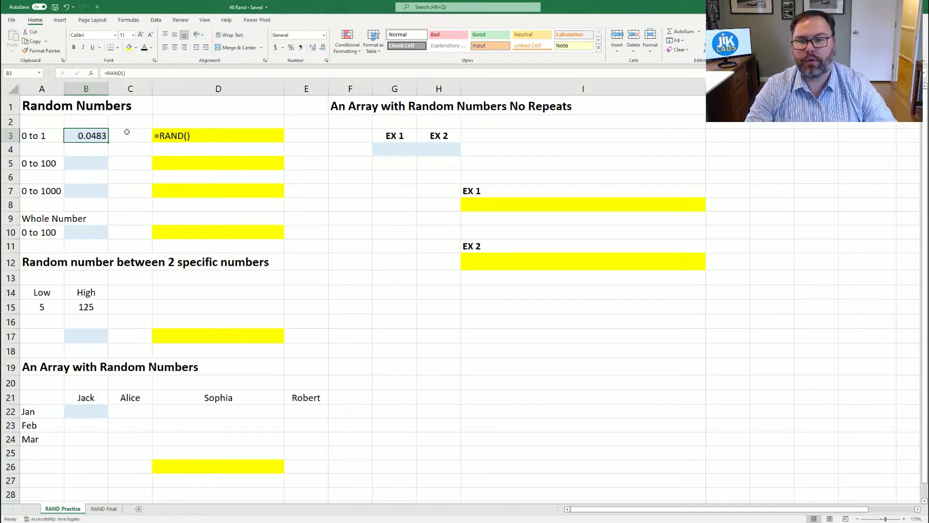
key("Down")
key("Down")
type("=")
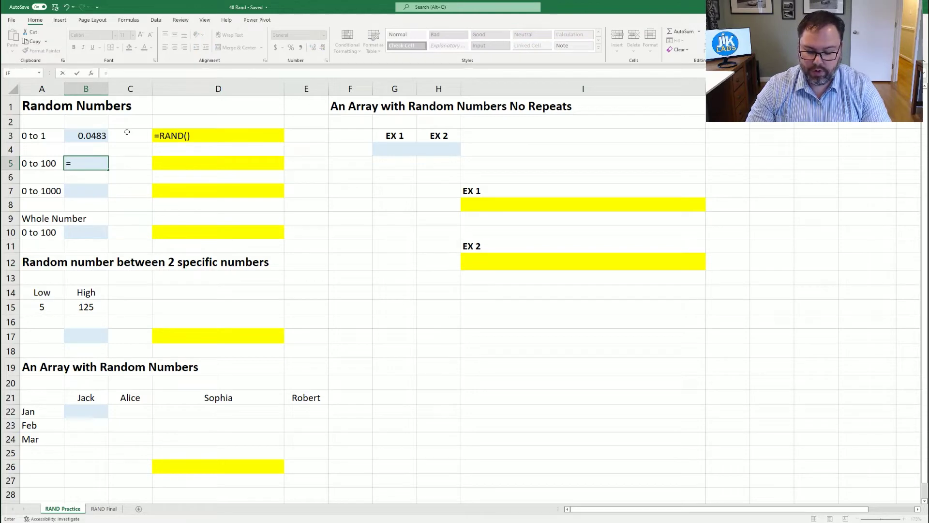
type("rand()")
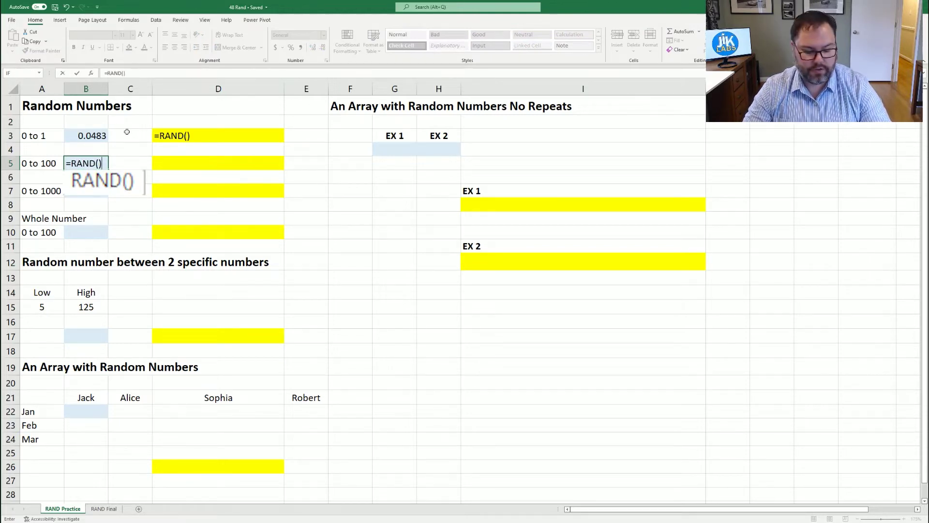
type("*")
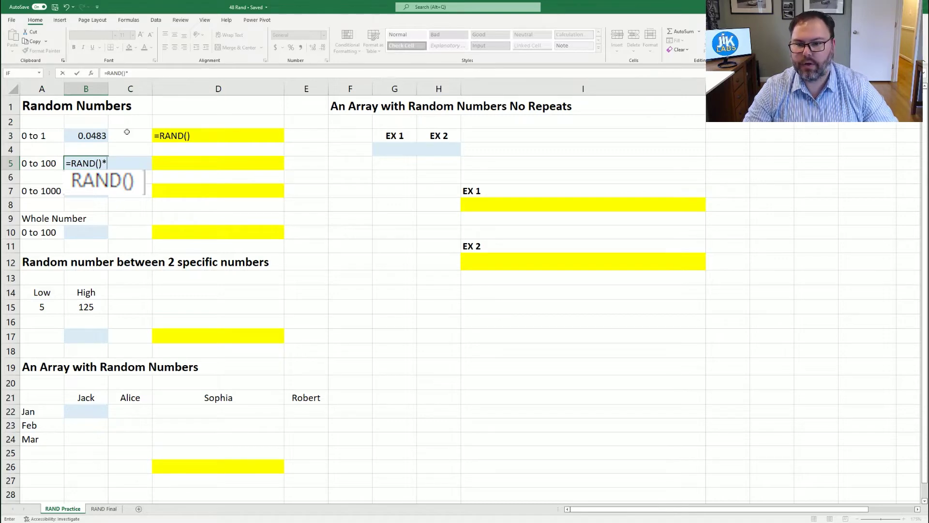
type("100")
Step: Commit =RAND()*100 in B5 and make its label in D5 visible
key("Return")
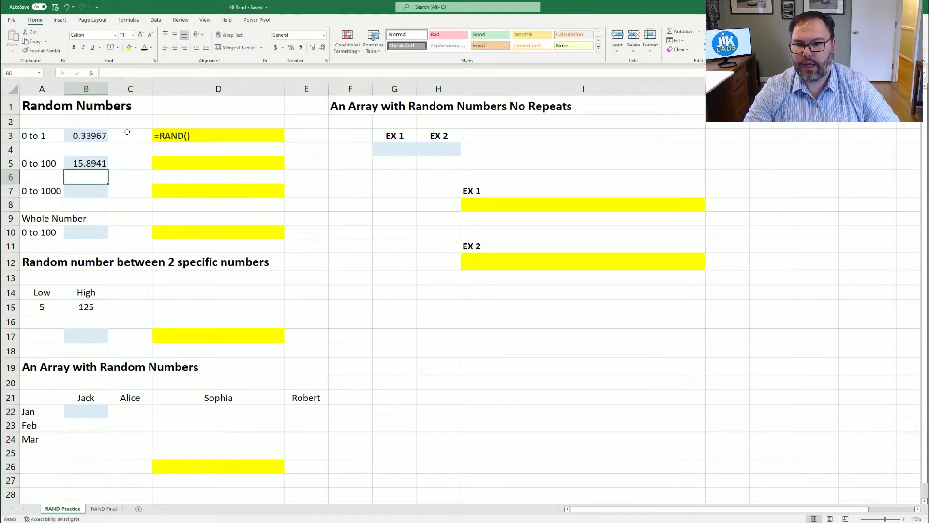
key("Up")
key("Right")
key("Right")
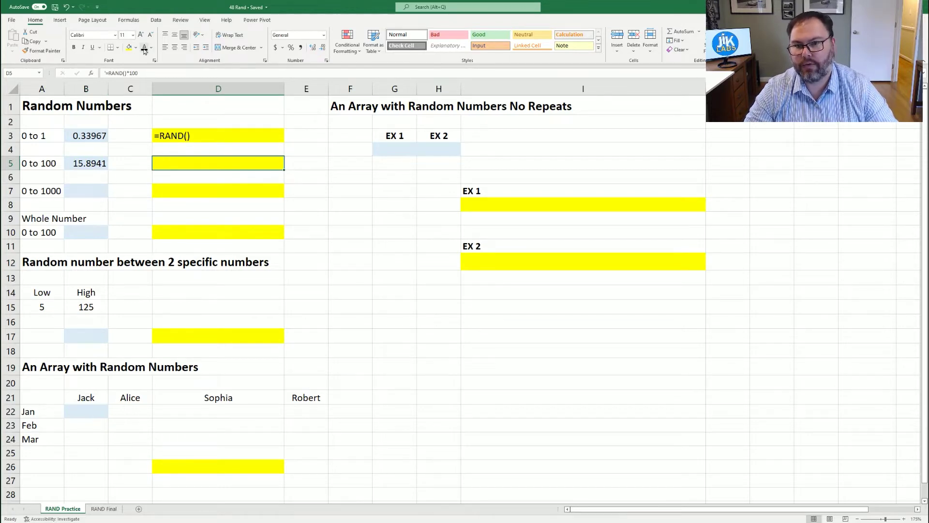
left_click(144, 49)
Step: Enter =RAND()*1000 in B7 and show its formula label in D7
left_click(106, 194)
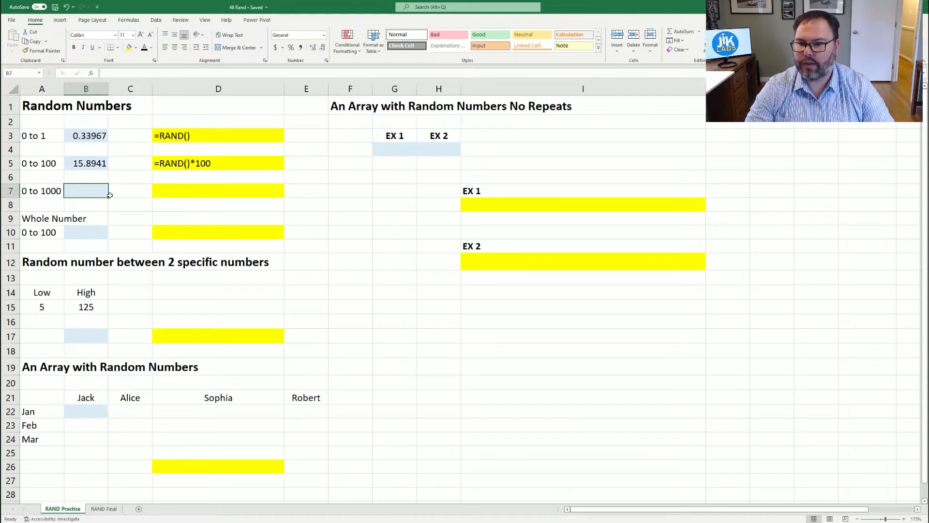
type("=")
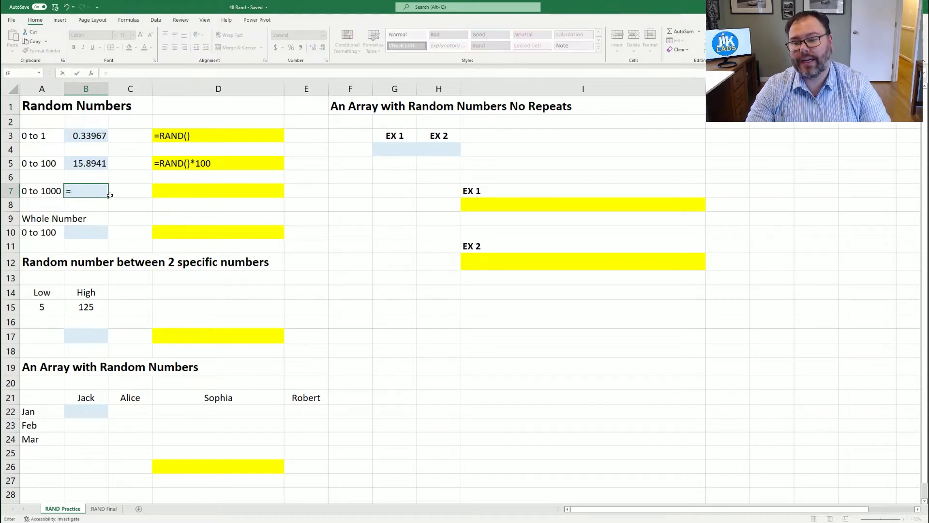
type("rand")
key("Tab")
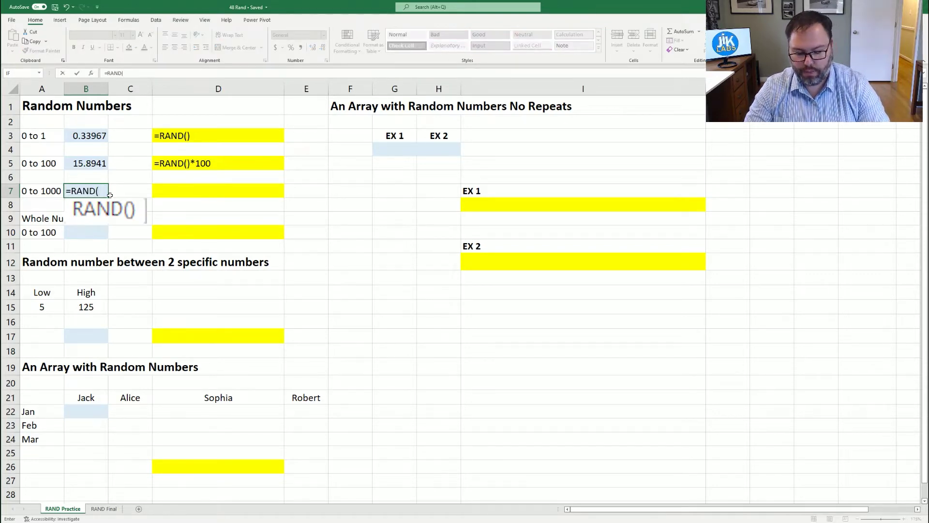
type(")*1")
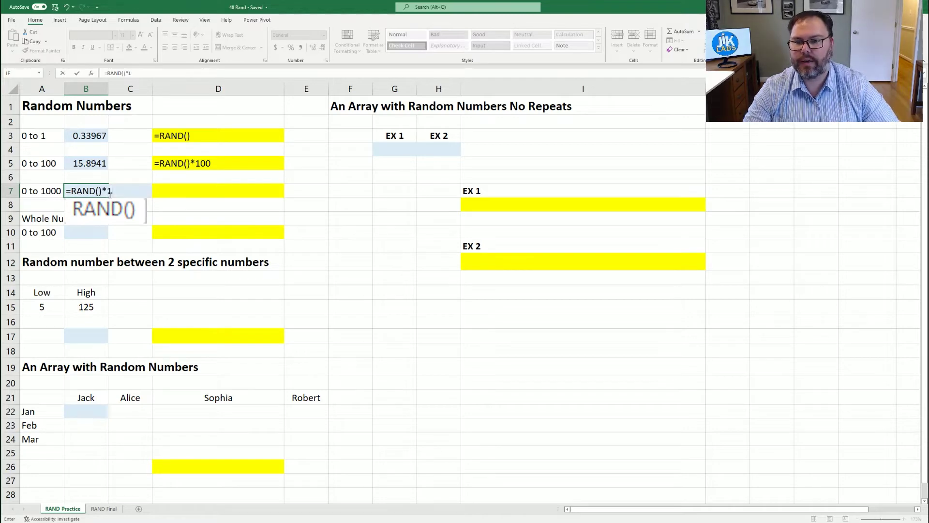
type("000")
key("Return")
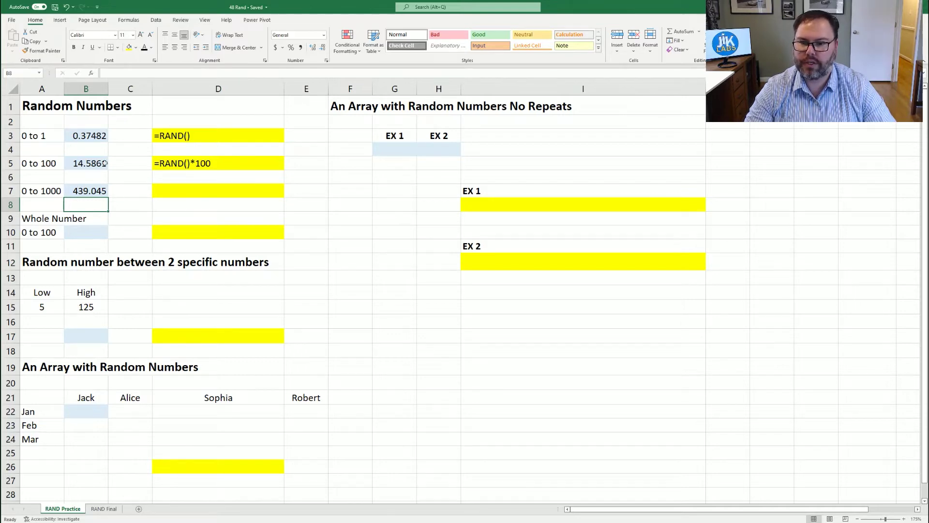
left_click(167, 189)
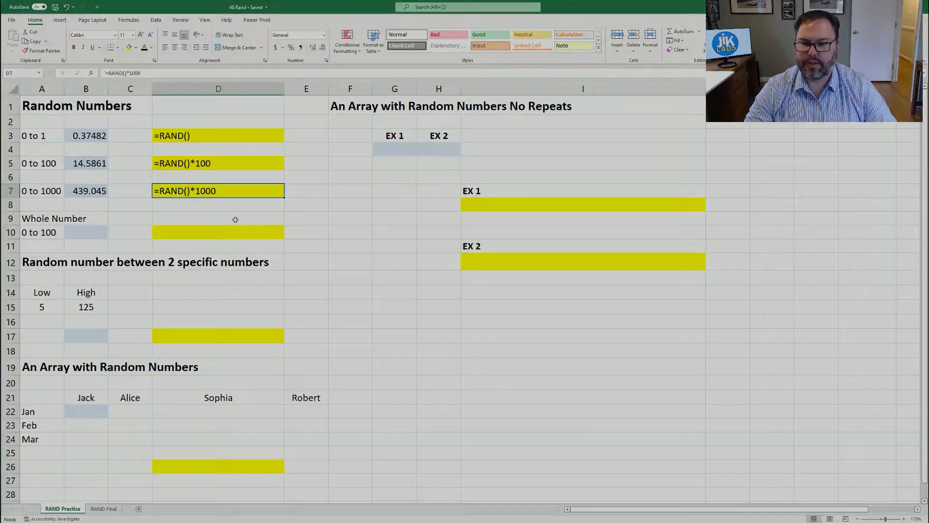
key("Down")
key("Down")
key("Down")
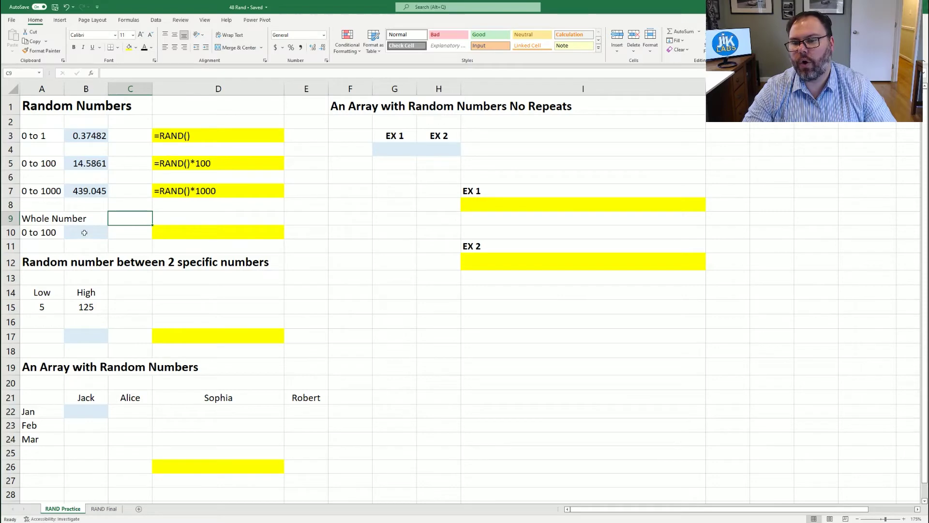
Step: Enter =INT(RAND()*100) in B10 for a random whole number up to 100
left_click(84, 233)
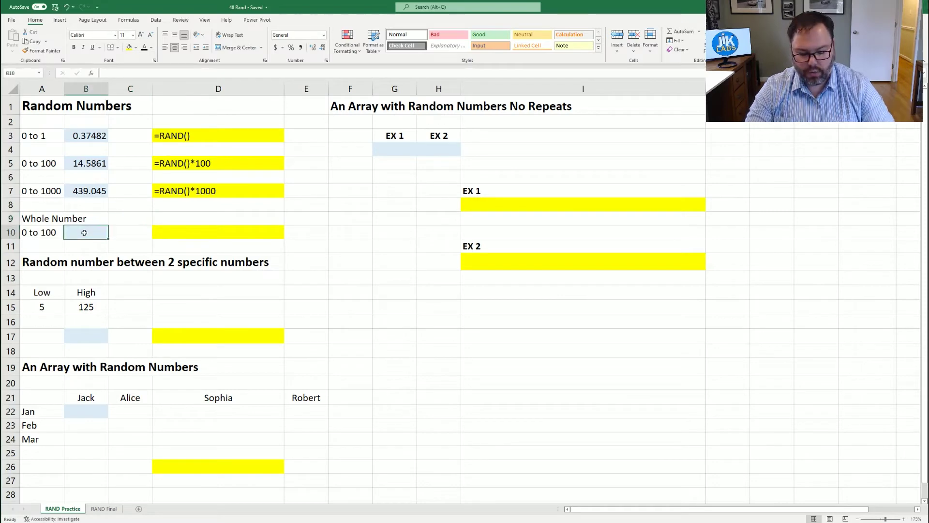
type("=int")
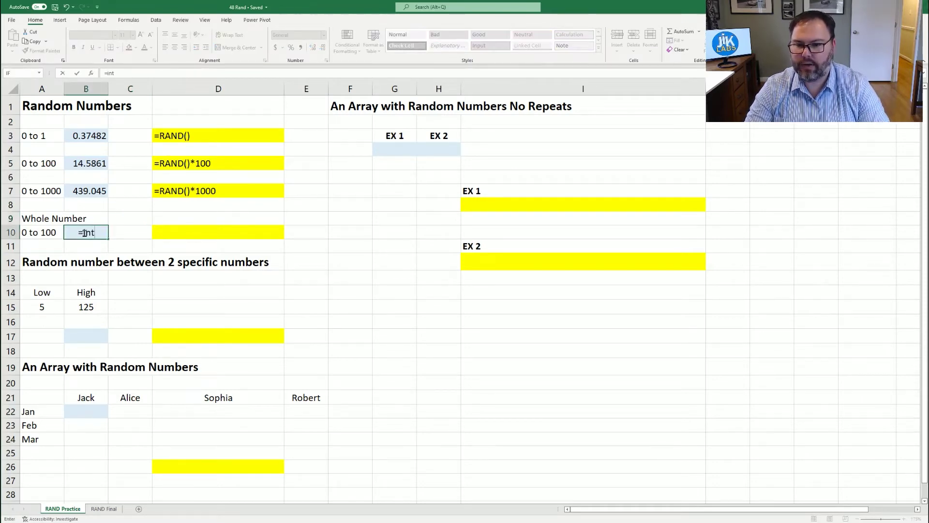
type("(")
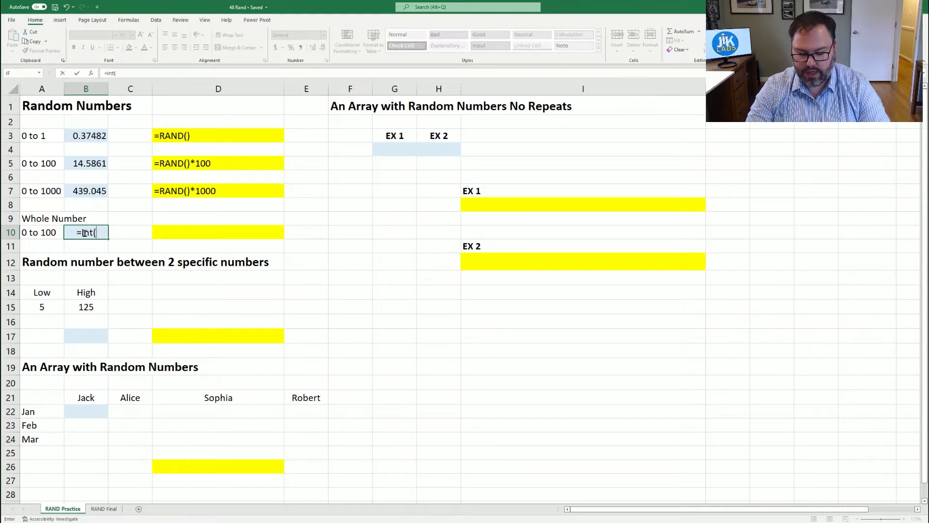
type("ra")
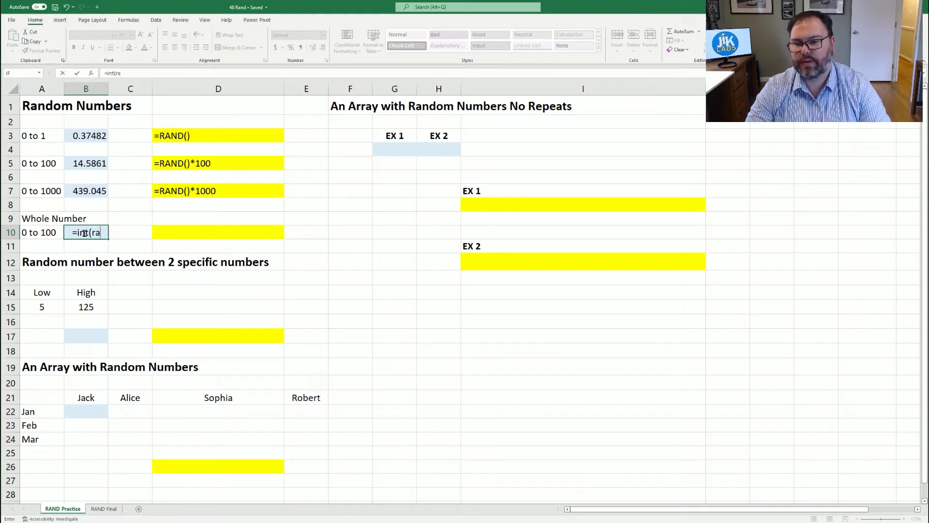
type("n")
key("Tab")
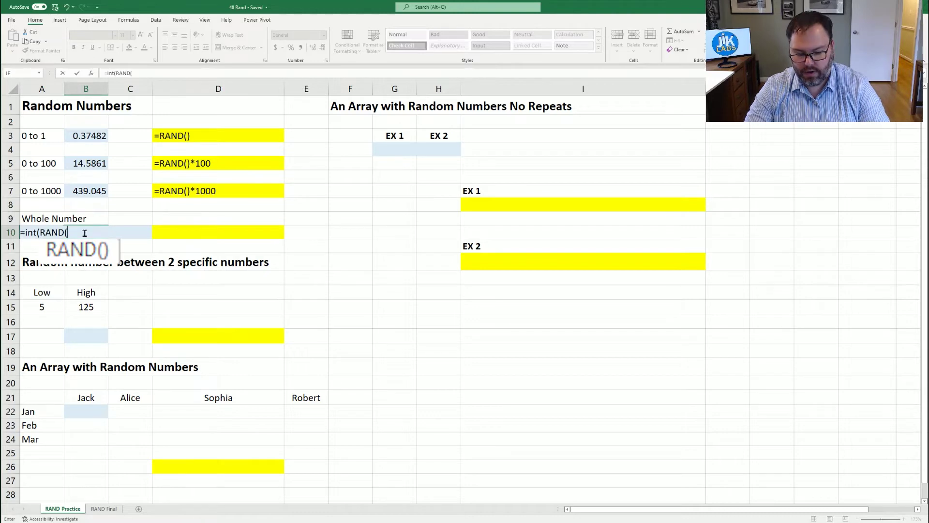
type(")")
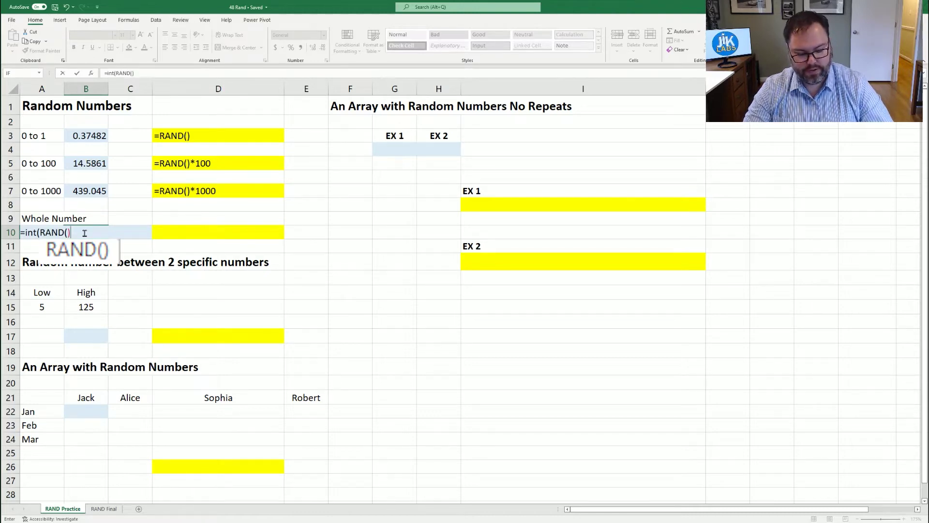
type("*100")
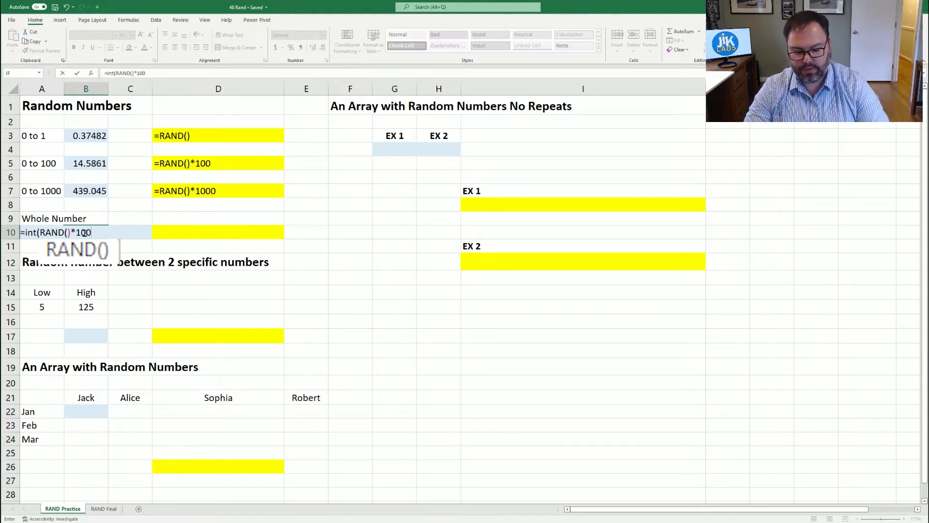
type(")")
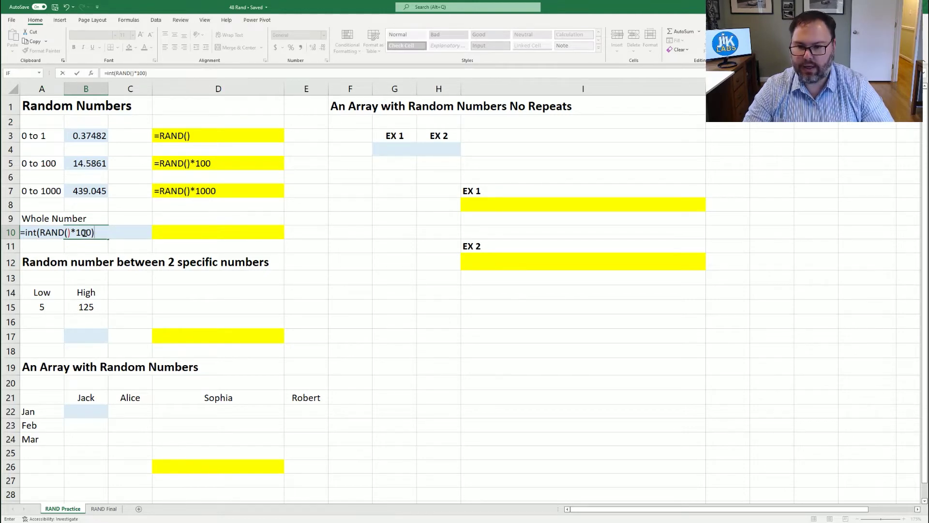
key("Return")
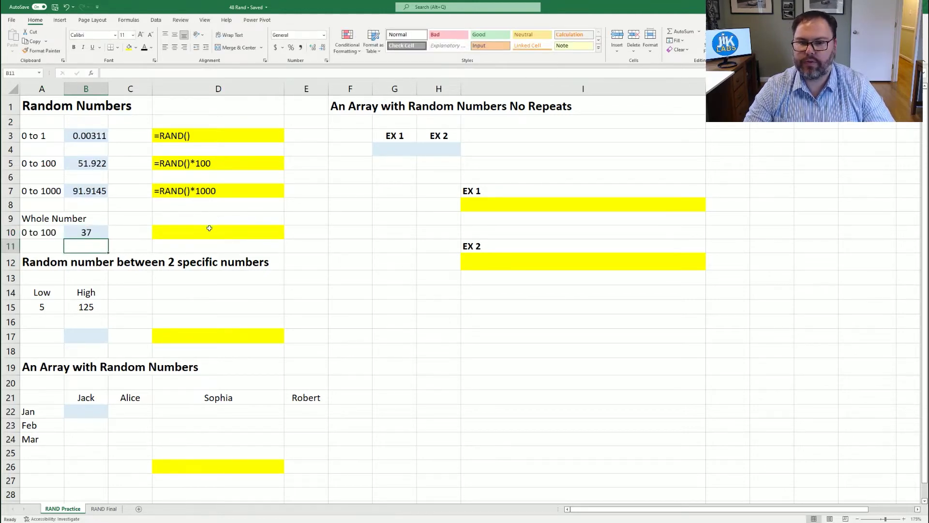
Step: Turn D10 into a visible text label '=INT(RAND()*100) and return to B10
left_click(211, 228)
left_click(144, 47)
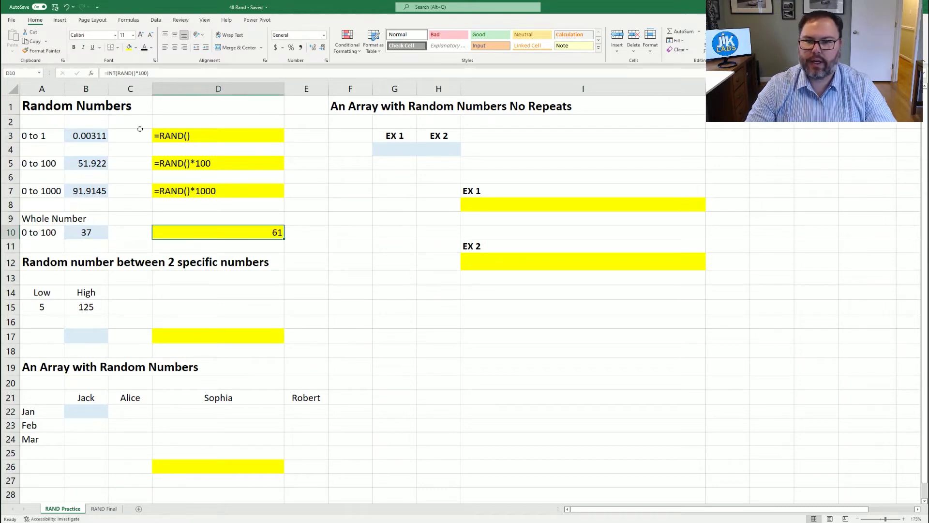
left_click(103, 73)
type("'")
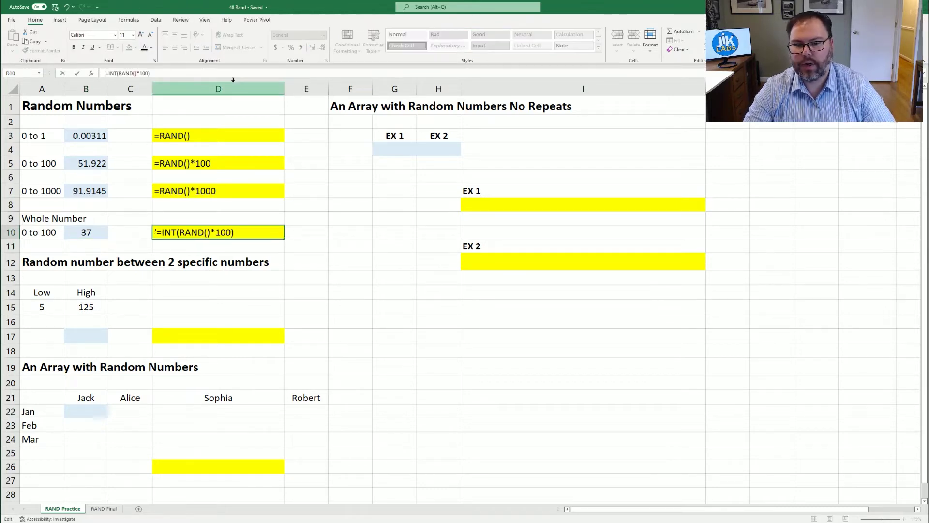
key("Return")
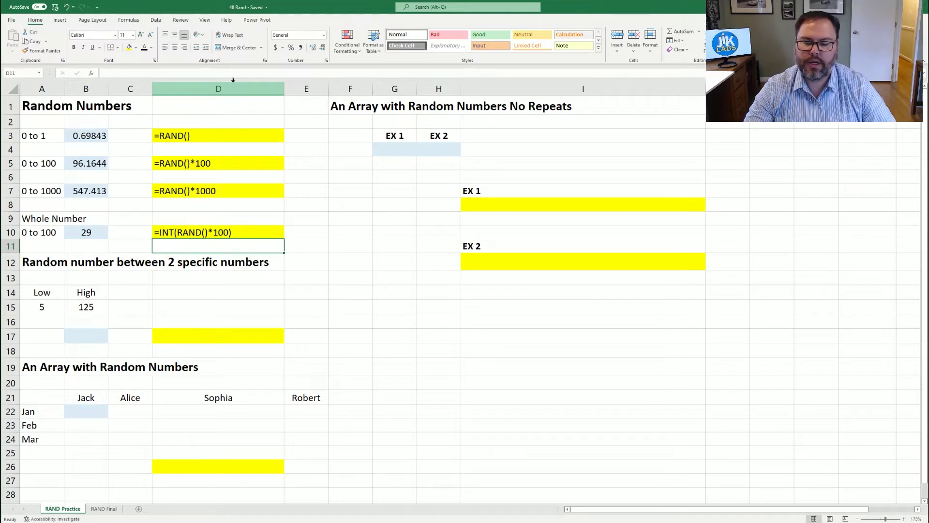
key("Up")
key("Left")
key("Left")
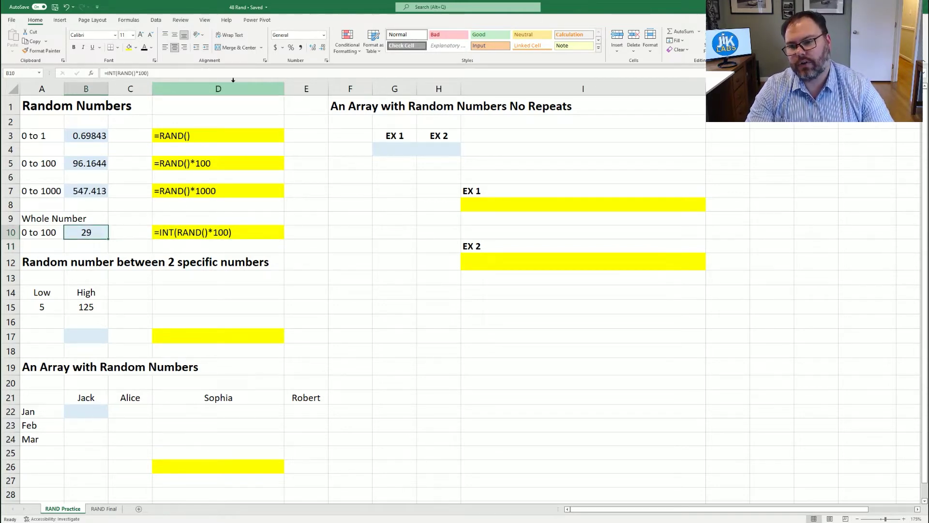
left_click_drag(72, 135, 87, 229)
key("ctrl+c")
left_click(112, 137)
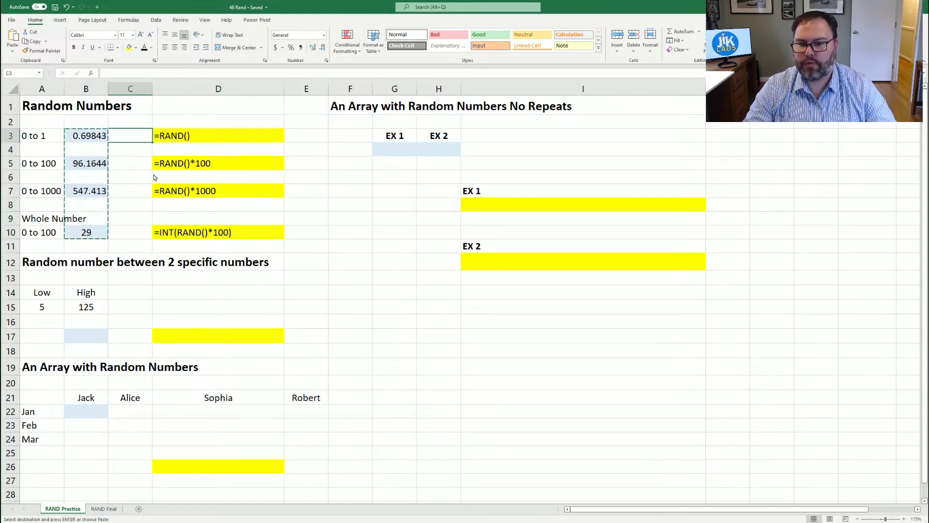
right_click(113, 137)
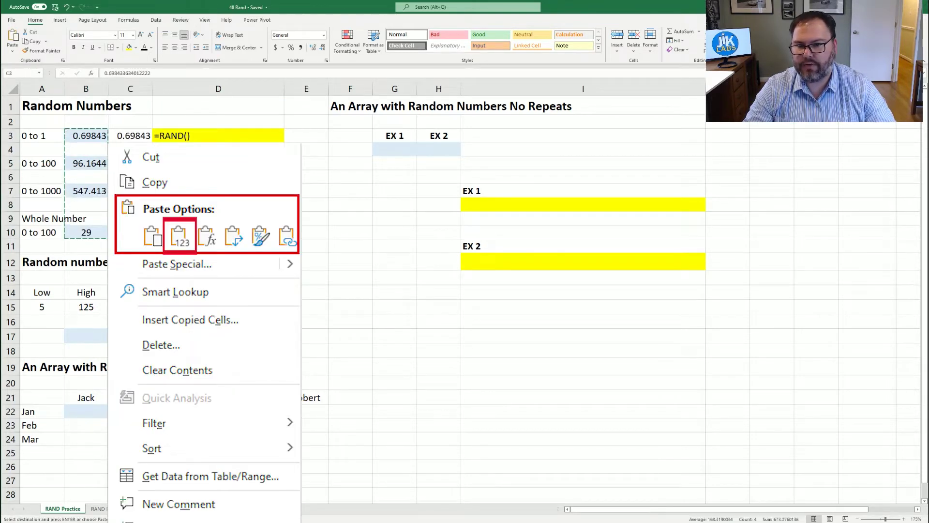
left_click(180, 236)
left_click(103, 232)
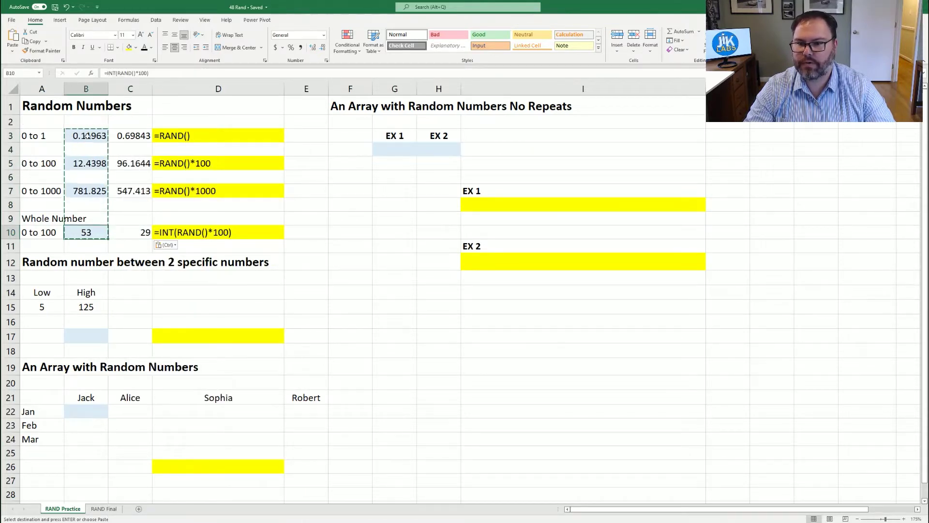
left_click_drag(87, 137, 107, 233)
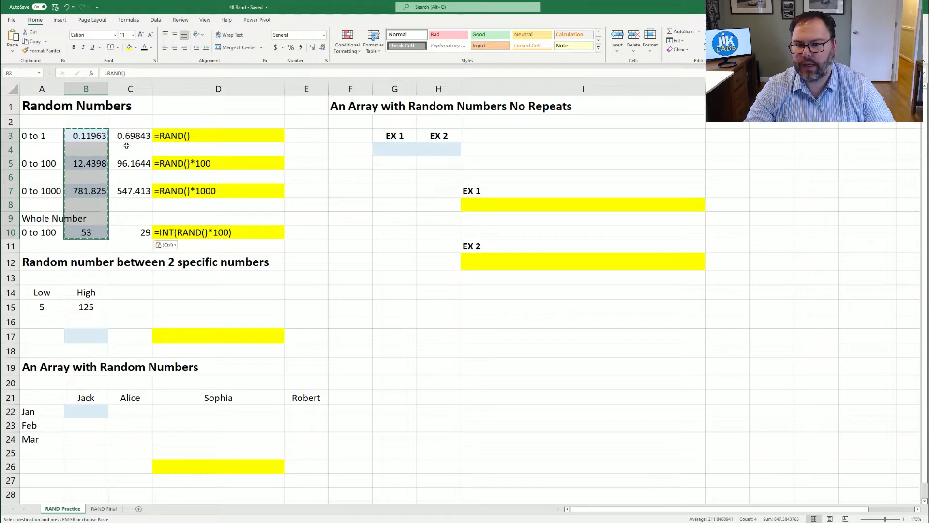
left_click_drag(127, 138, 135, 230)
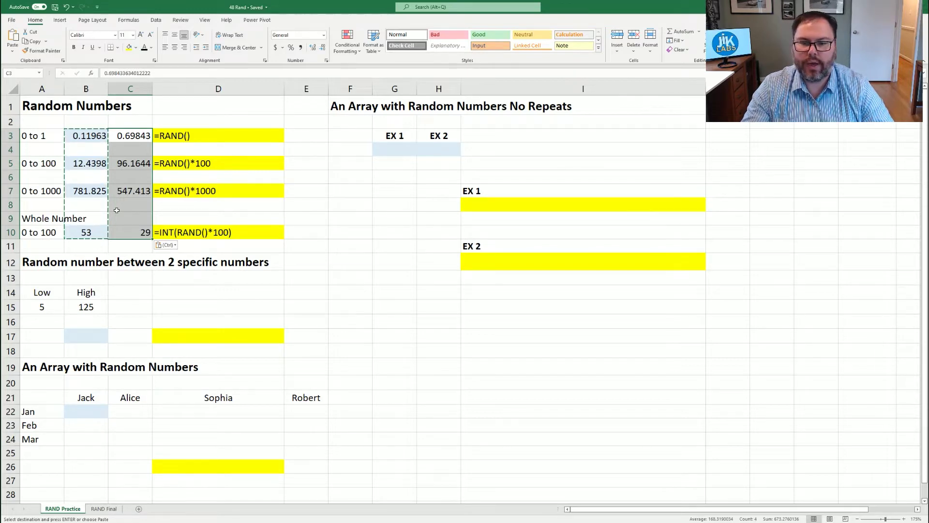
key("Delete")
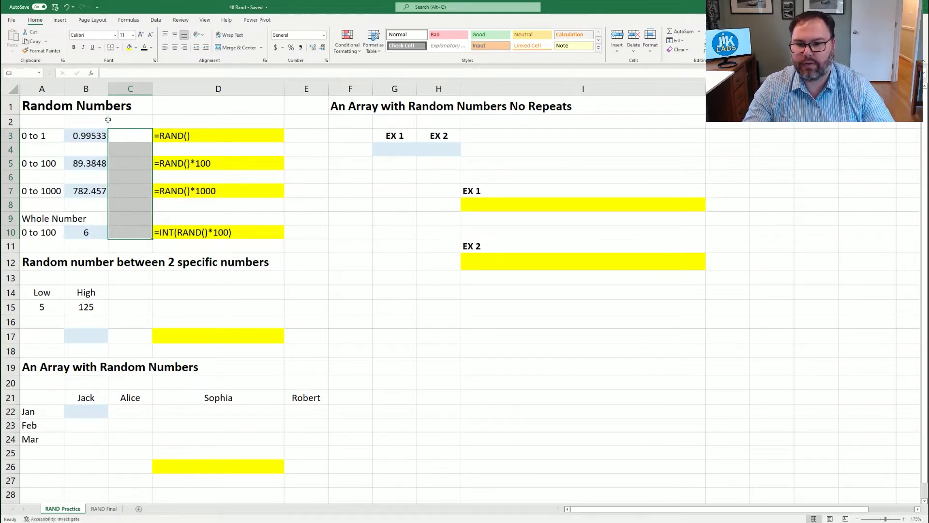
left_click(77, 232)
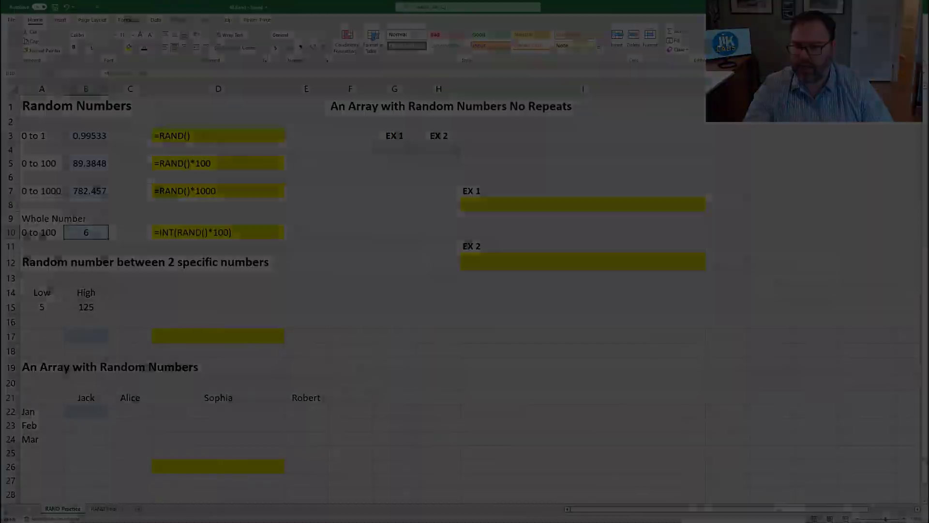
Step: Enter =RANDBETWEEN(A15,B15) in B17 using the Low and High cells
left_click(97, 337)
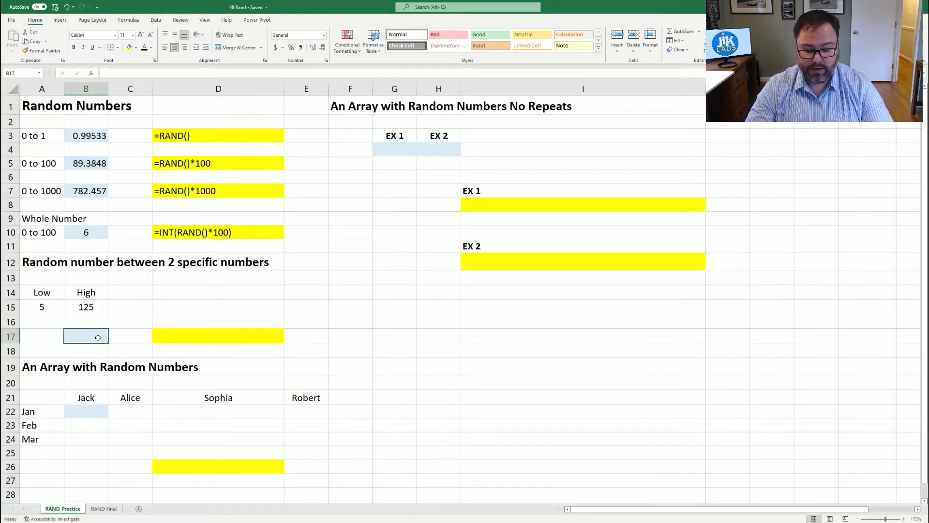
type("=rand")
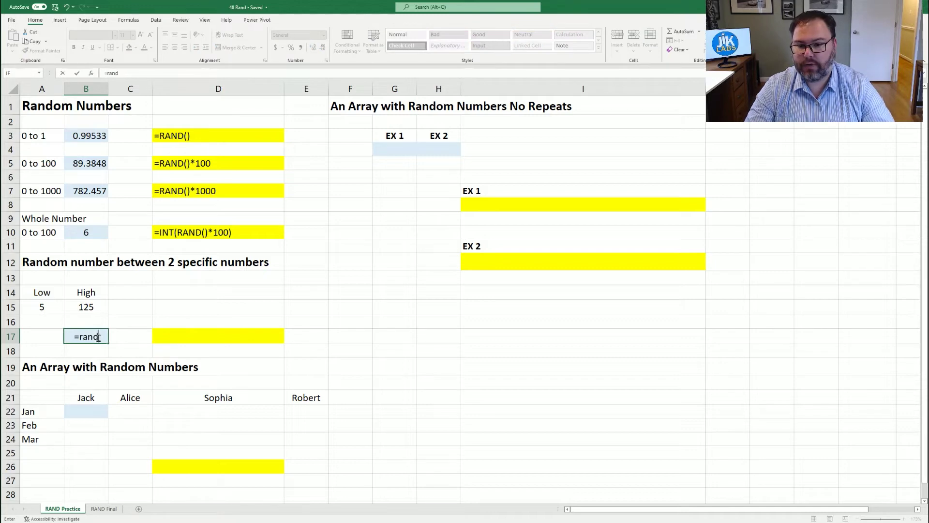
type("b")
key("Tab")
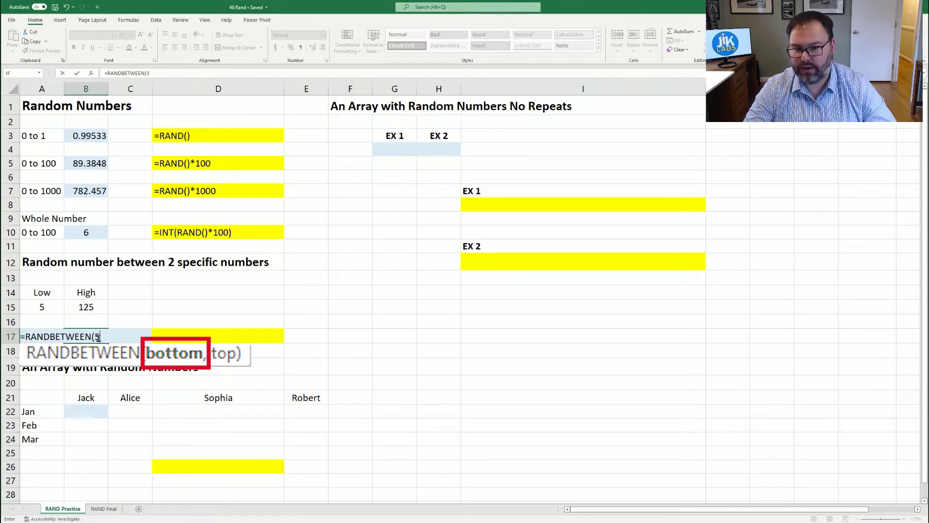
left_click(46, 308)
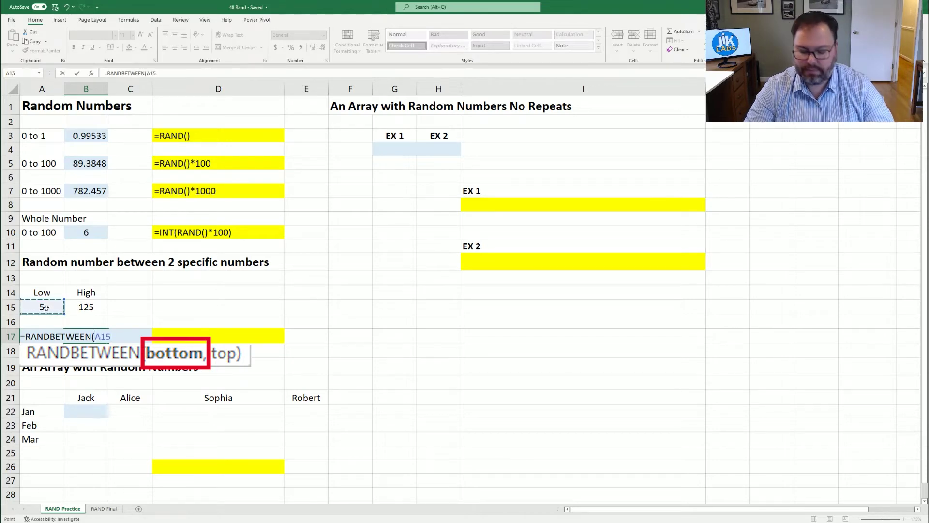
type(",")
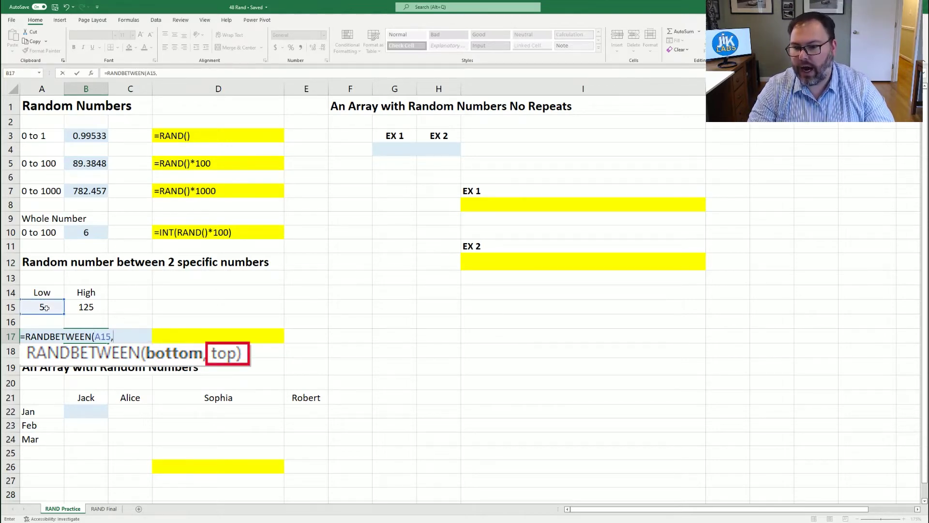
left_click(75, 307)
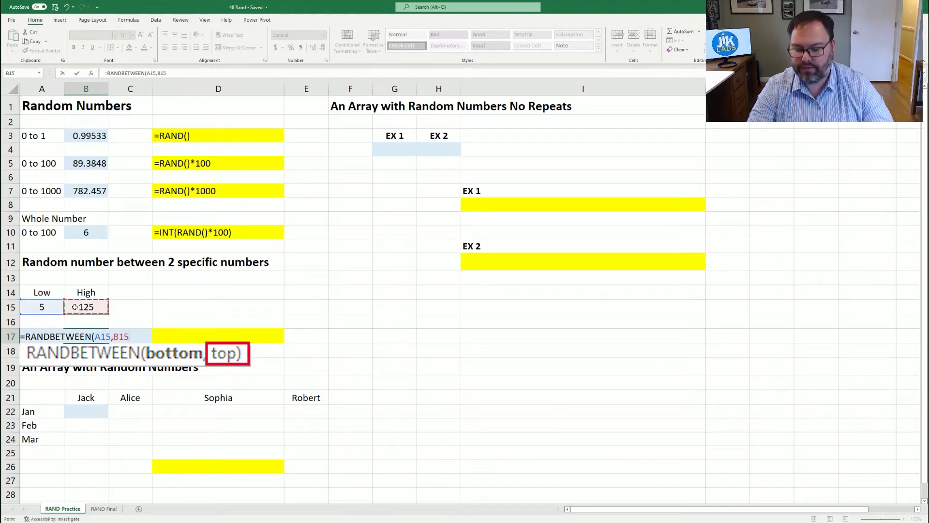
type(")")
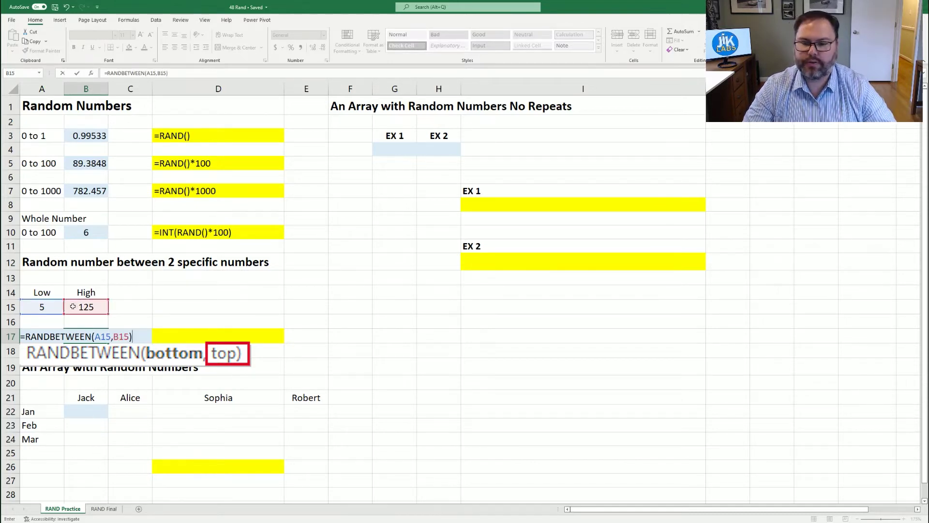
key("ctrl+Return")
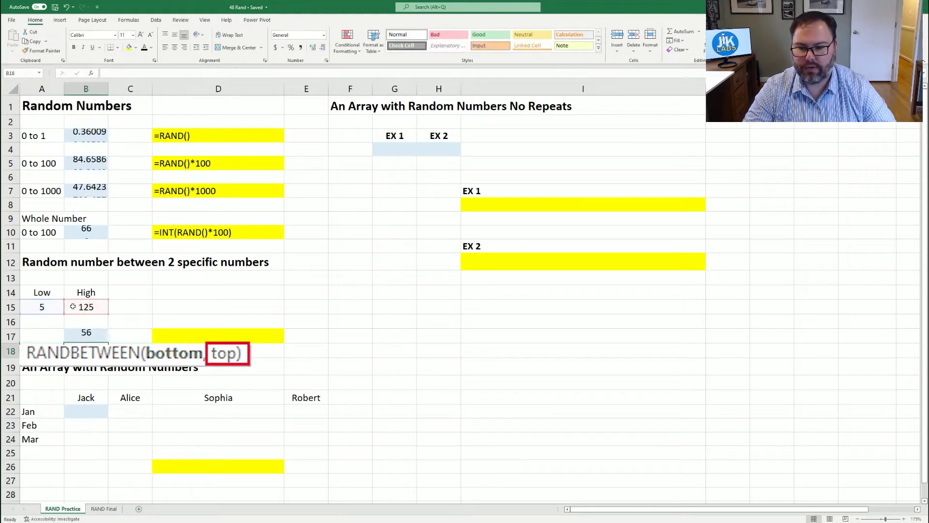
Step: Recalculate the sheet with F9 and check the Low value 5 in A15
key("Right")
key("Right")
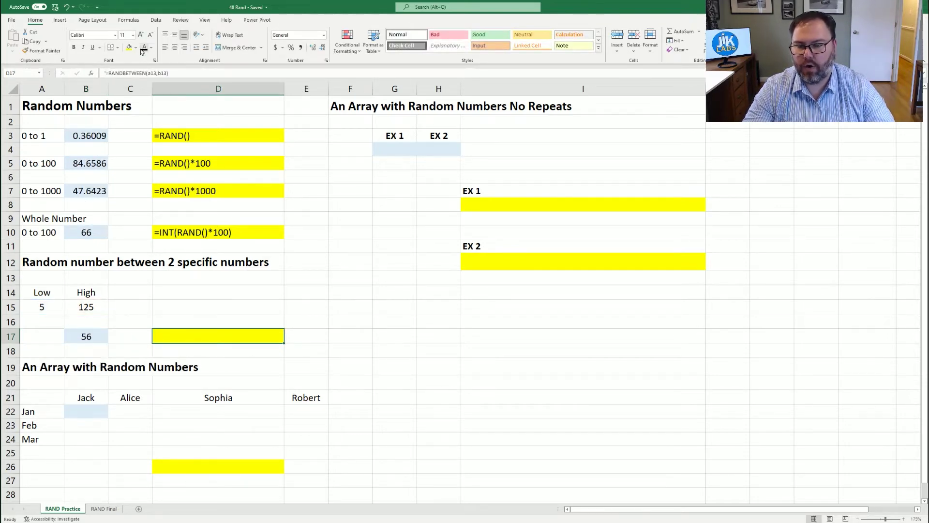
key("F9")
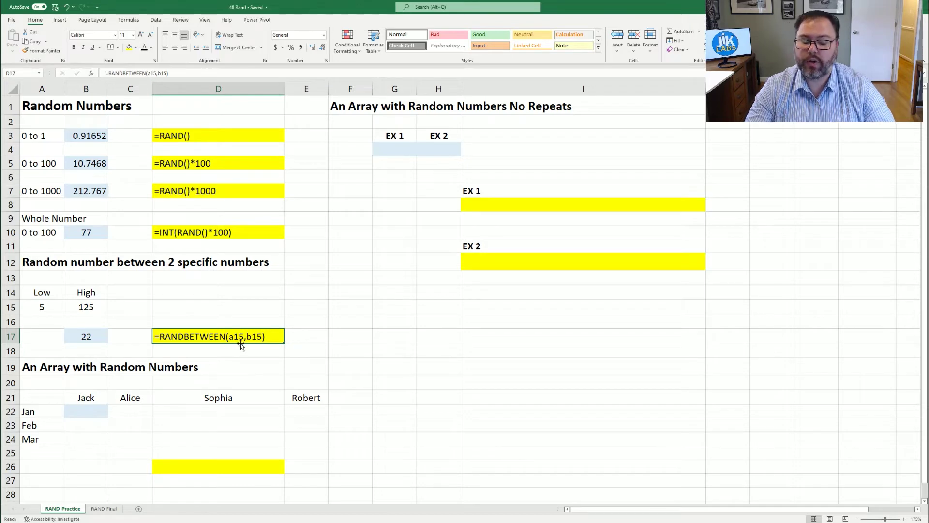
left_click(62, 308)
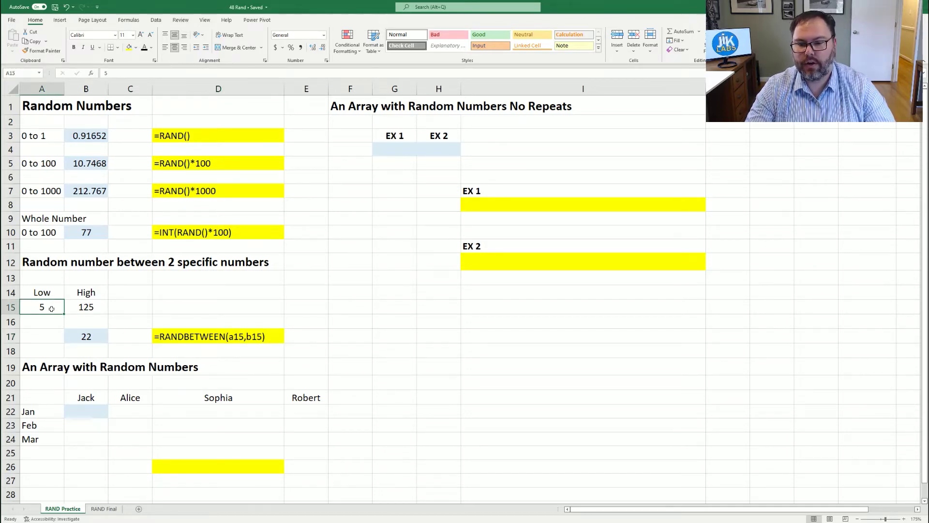
left_click(92, 306)
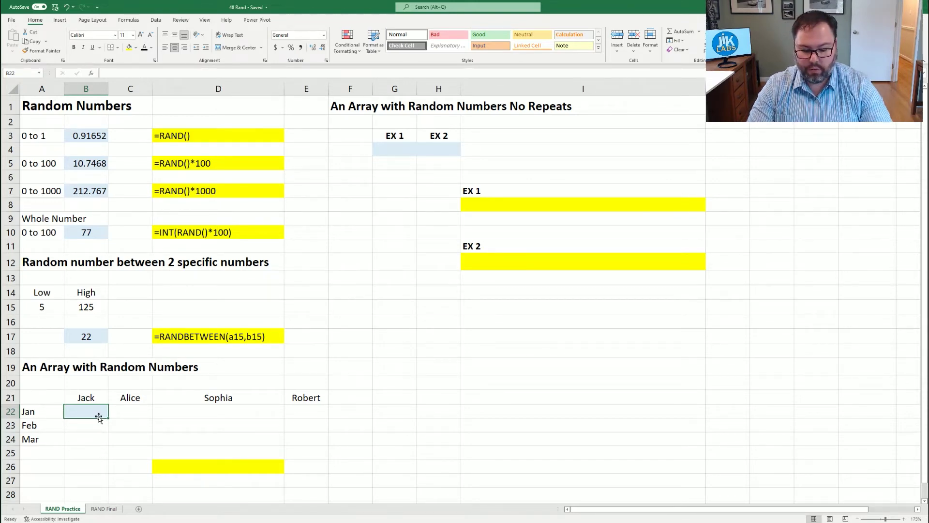
Step: Enter =RANDARRAY(3,4,1,25,TRUE) in B22 to spill a 3-by-4 grid of whole numbers
type("=ra")
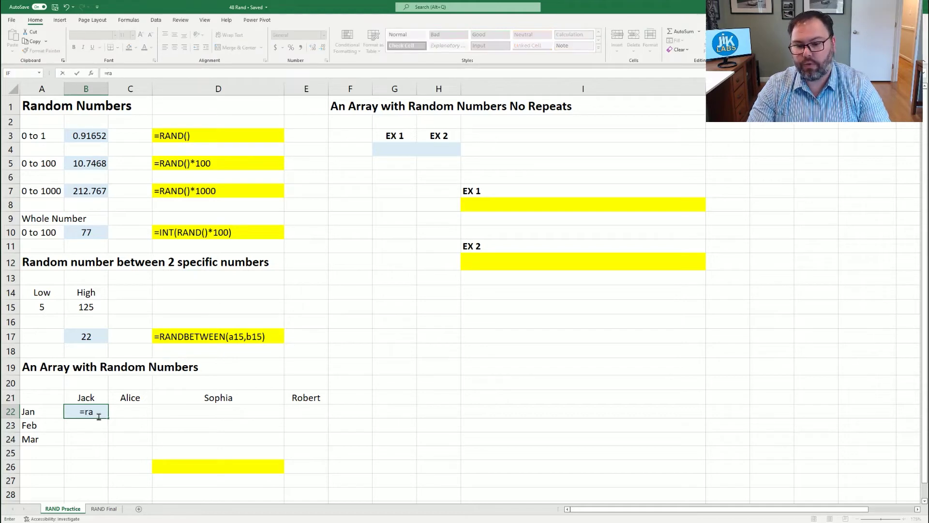
type("ndarray")
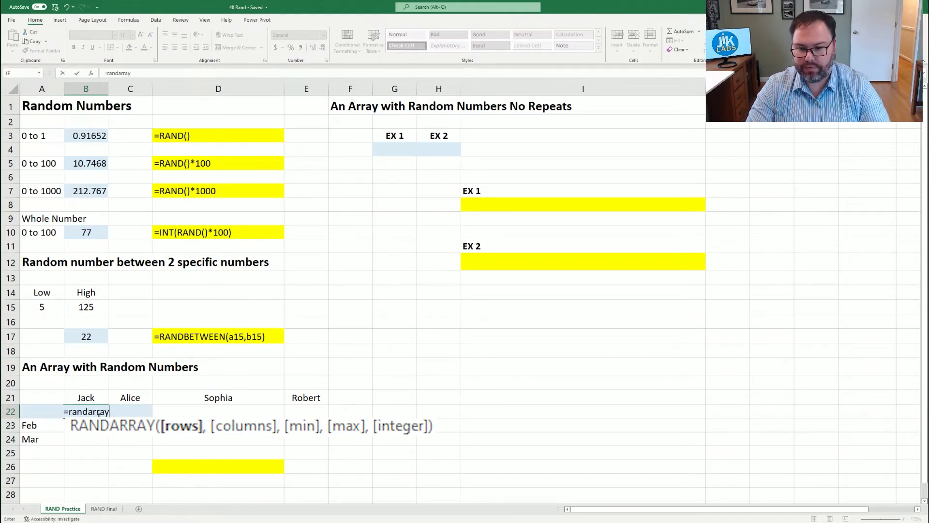
key("Tab")
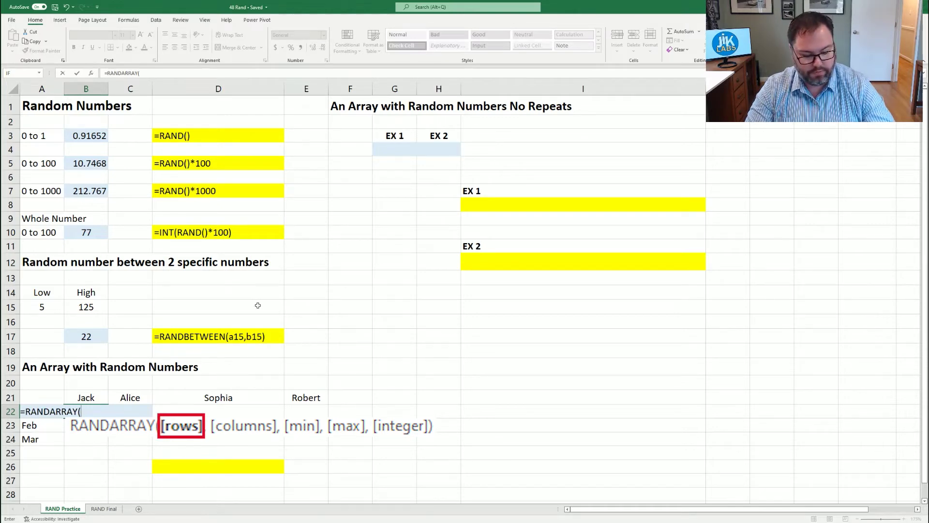
type("3,")
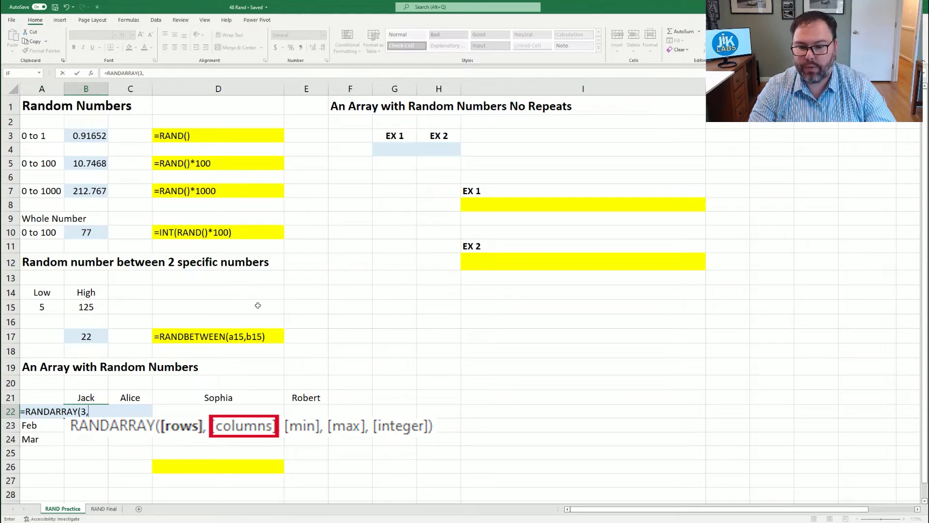
type("4,,")
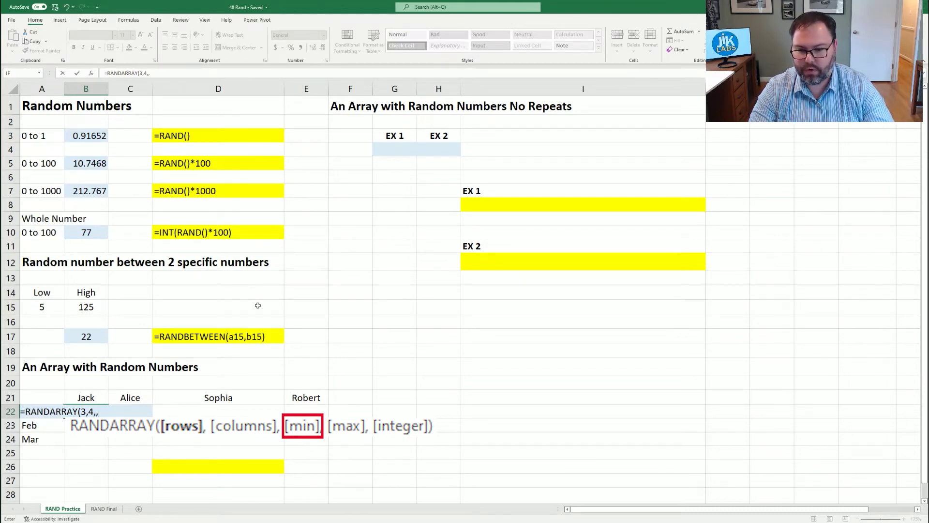
type("1,")
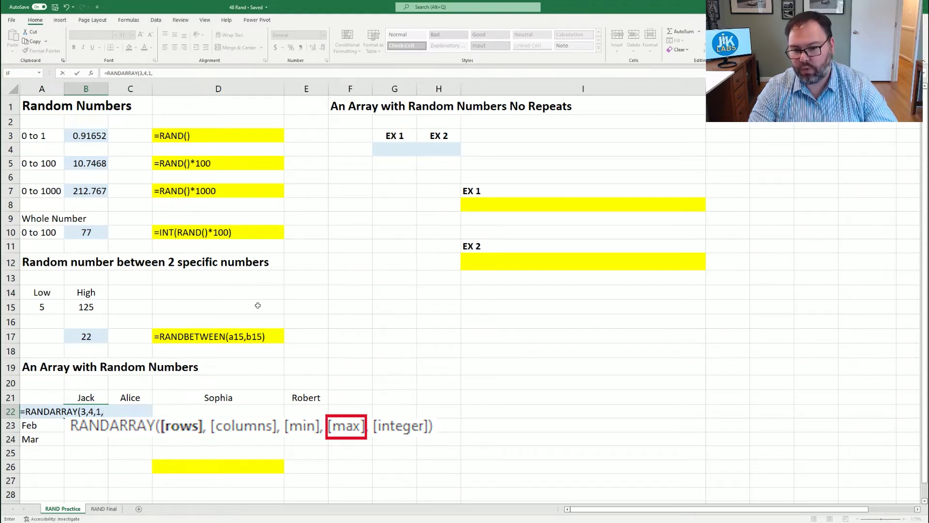
type("25,")
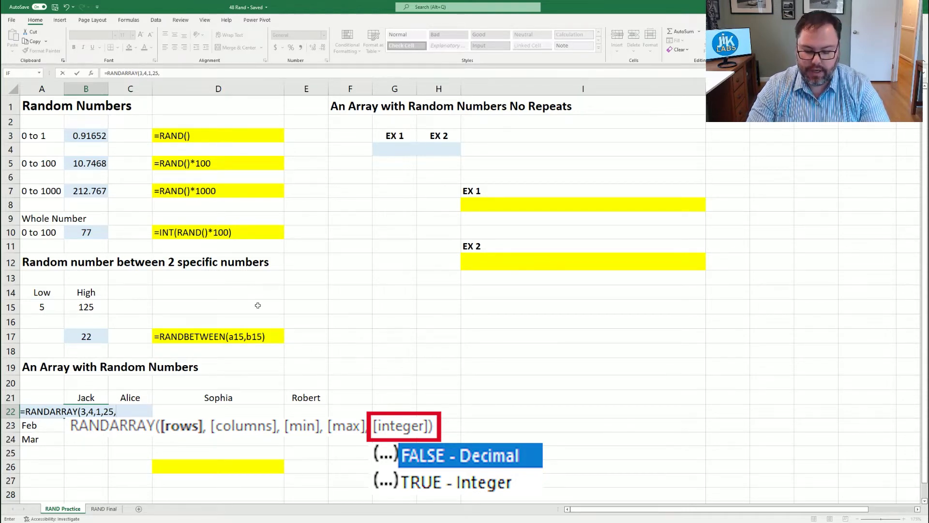
type("True")
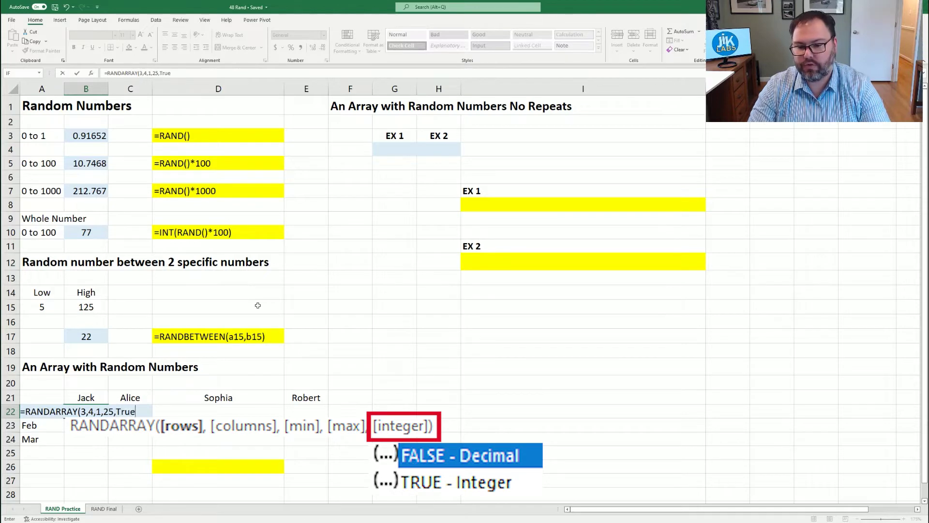
type(")")
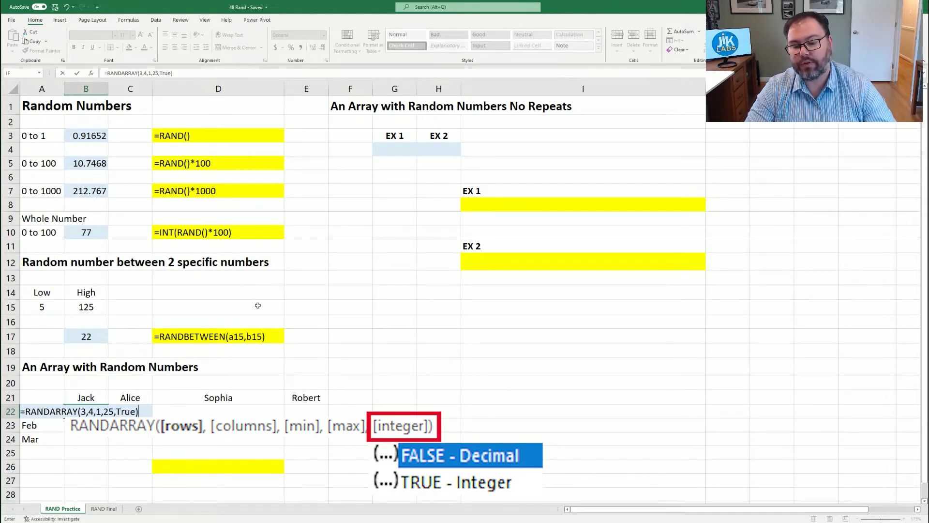
key("Return")
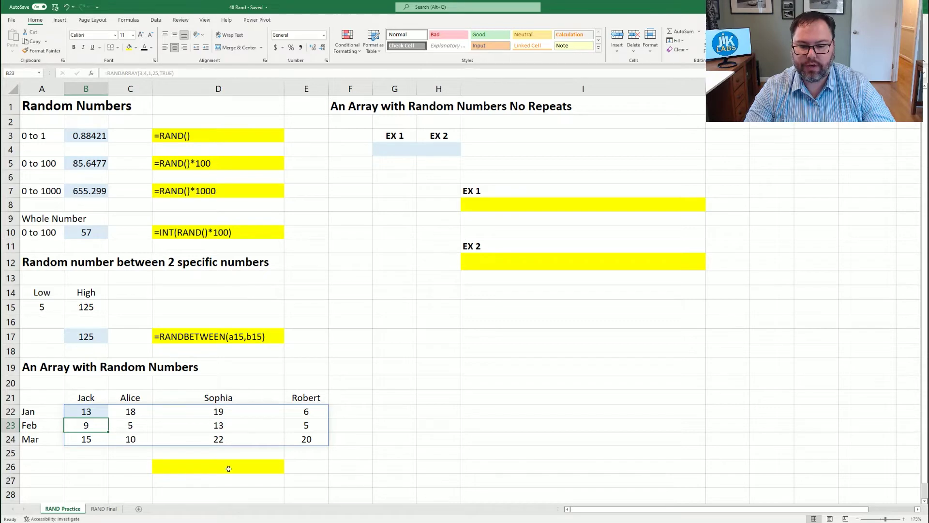
left_click(228, 468)
Step: Show the D26 label in black and change B22's RANDARRAY maximum from 25 to 10
left_click(144, 47)
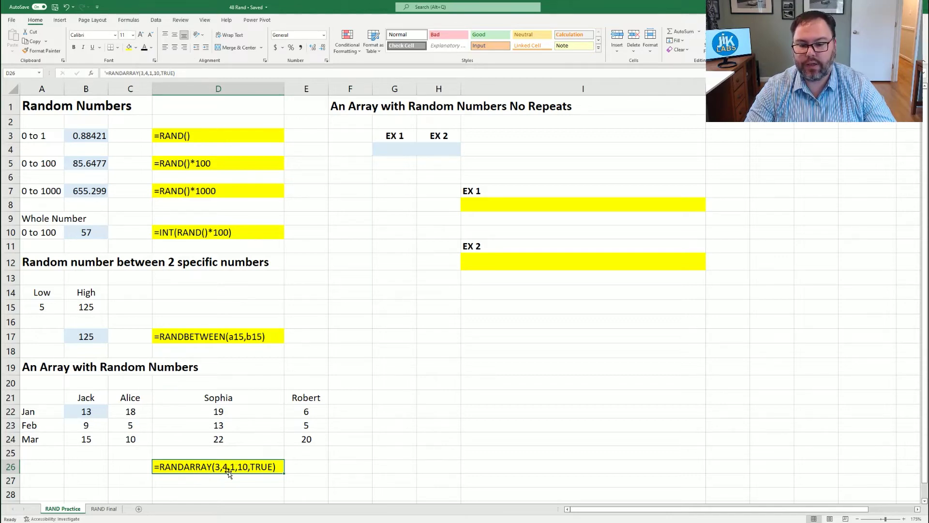
left_click(74, 408)
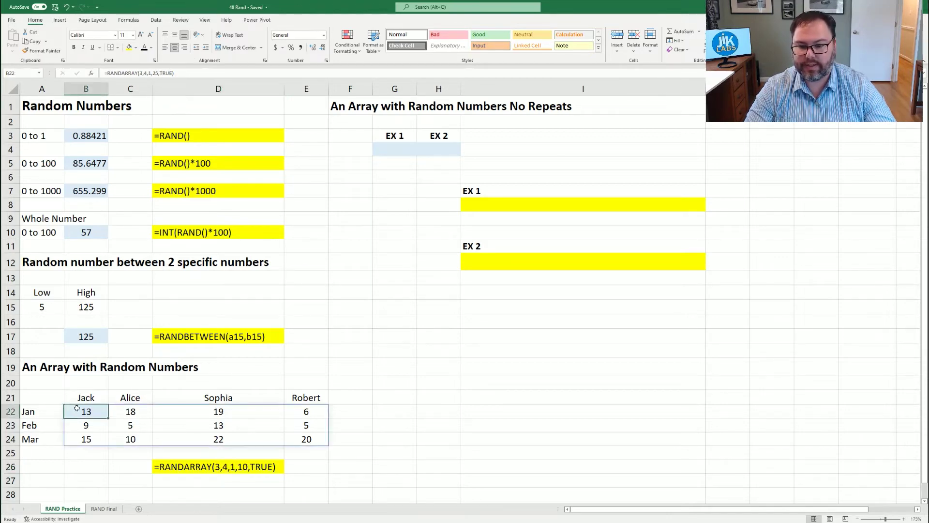
left_click(159, 73)
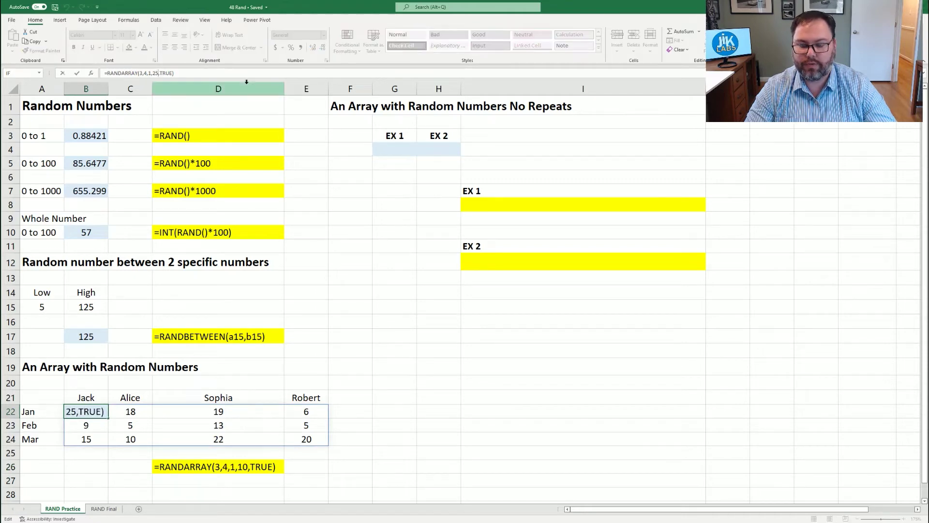
key("BackSpace")
key("BackSpace")
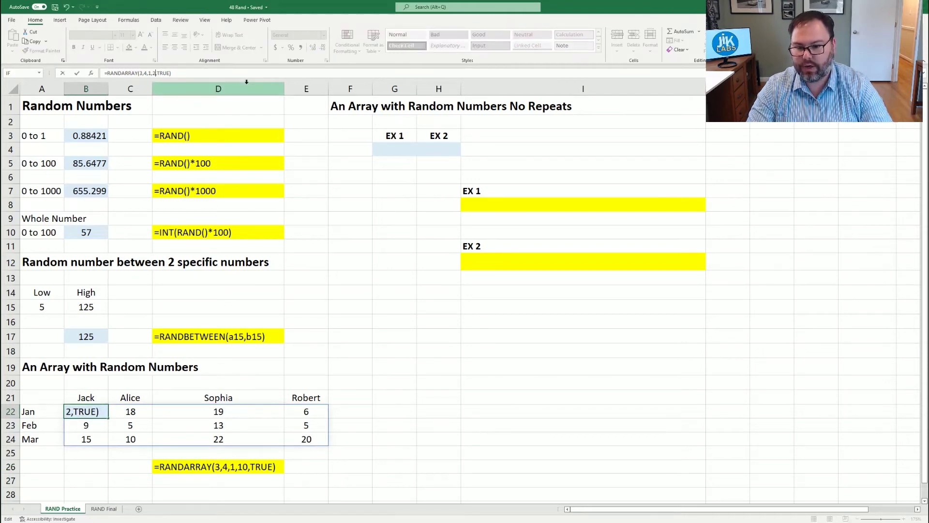
type("10")
key("ctrl+Return")
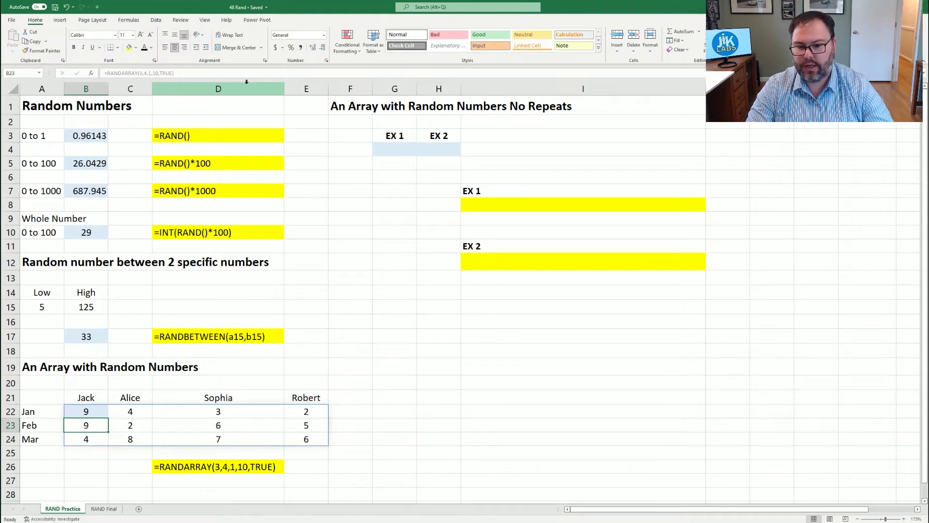
key("F9")
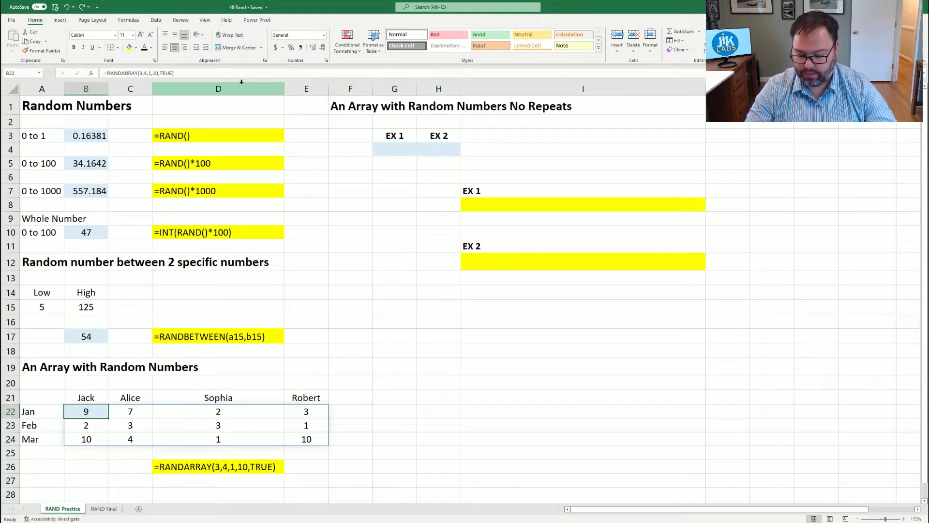
Step: Change the B22 RANDARRAY minimum to -10 so the grid spans -10 to 10
key("F2")
key("Left")
key("Left")
key("Left")
key("Left")
key("Left")
key("Left")
key("Left")
key("Left")
key("Left")
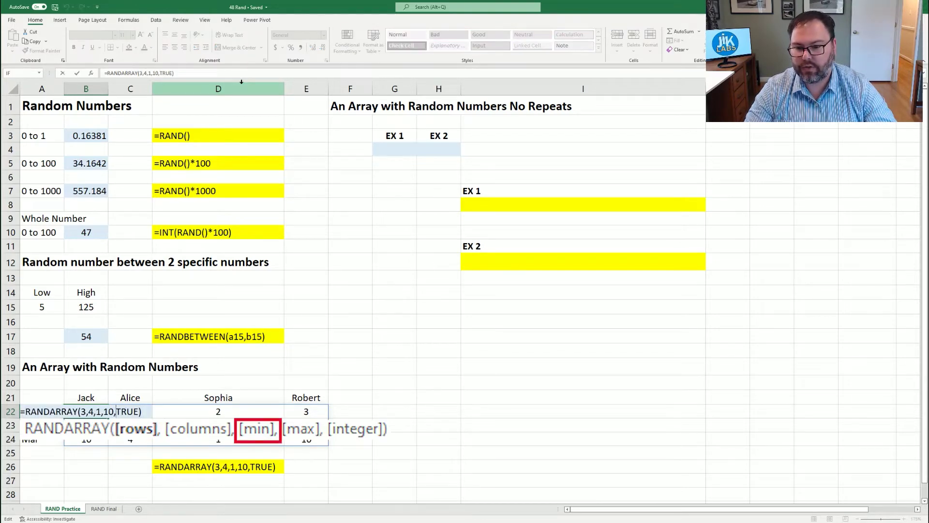
key("Left")
type("-1")
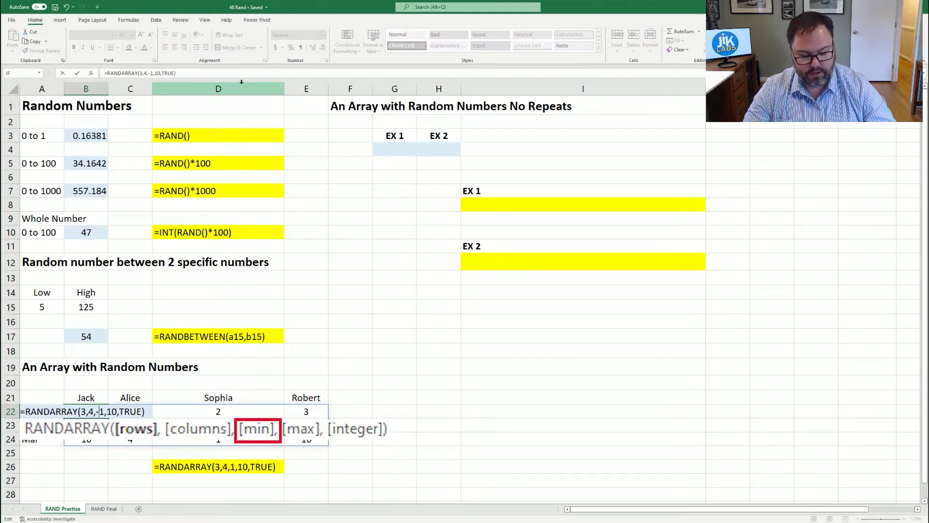
type("0")
key("Right")
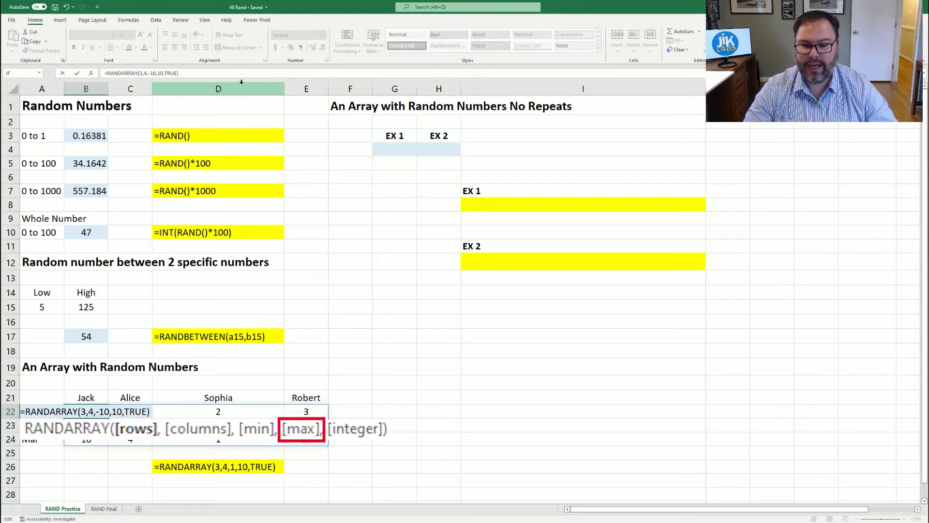
key("Return")
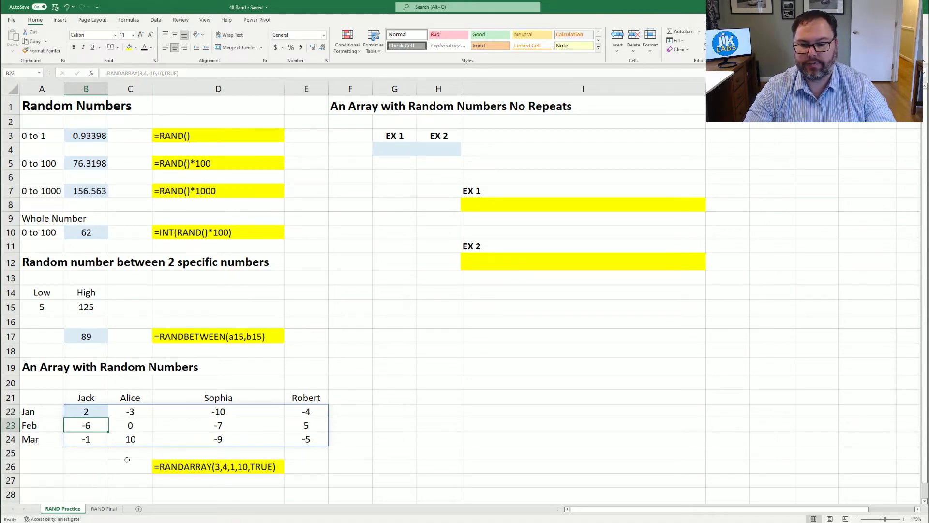
Step: Update the D26 label to =RANDARRAY(3,4,-10,10,TRUE)
left_click(196, 465)
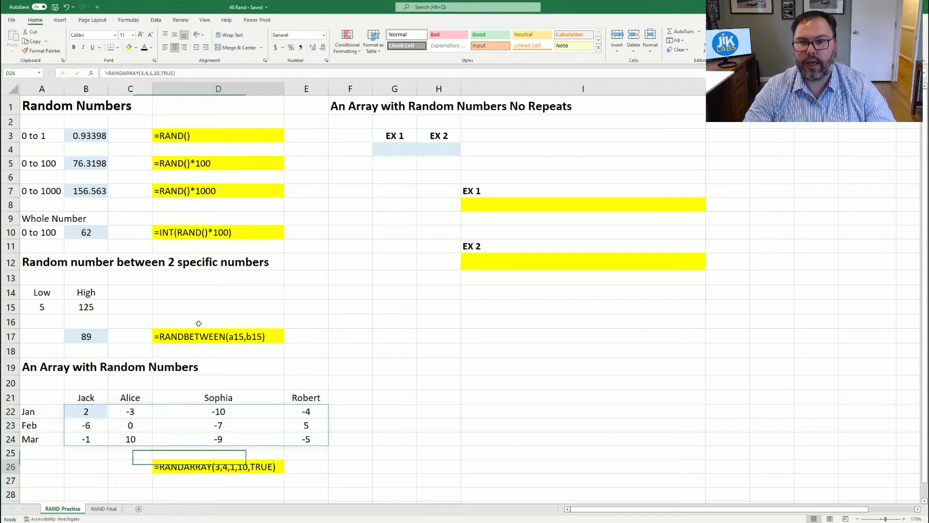
left_click(153, 73)
key("BackSpace")
type("-10")
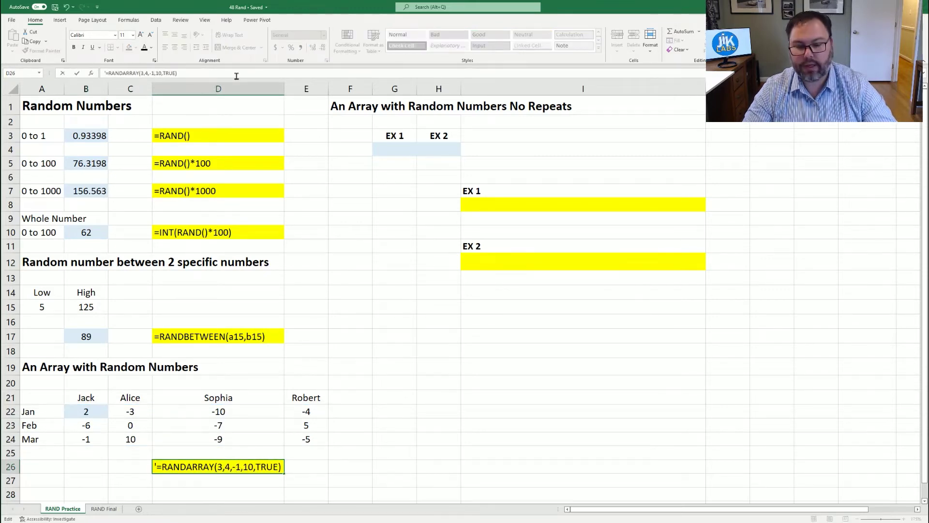
key("Return")
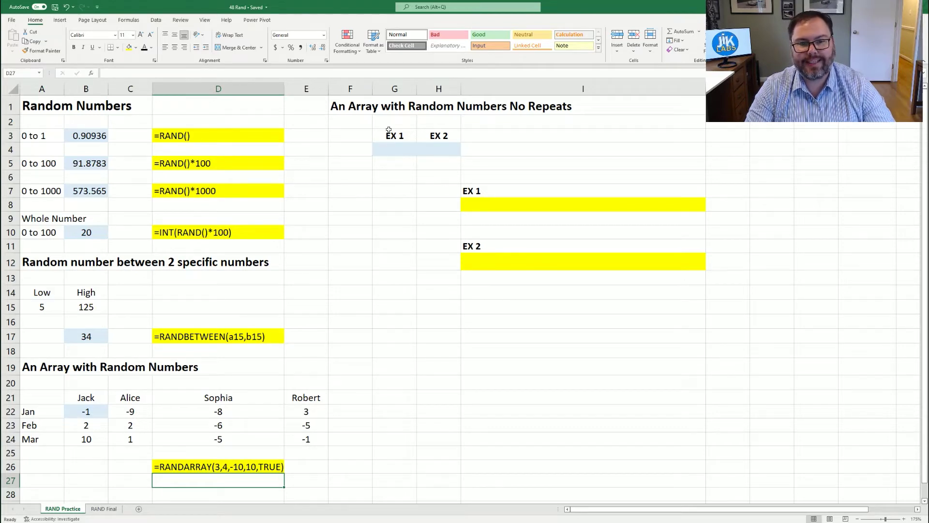
Step: Spill 25 random decimals down G4:G28 with =RANDARRAY(25), then clear G4 again
left_click(397, 149)
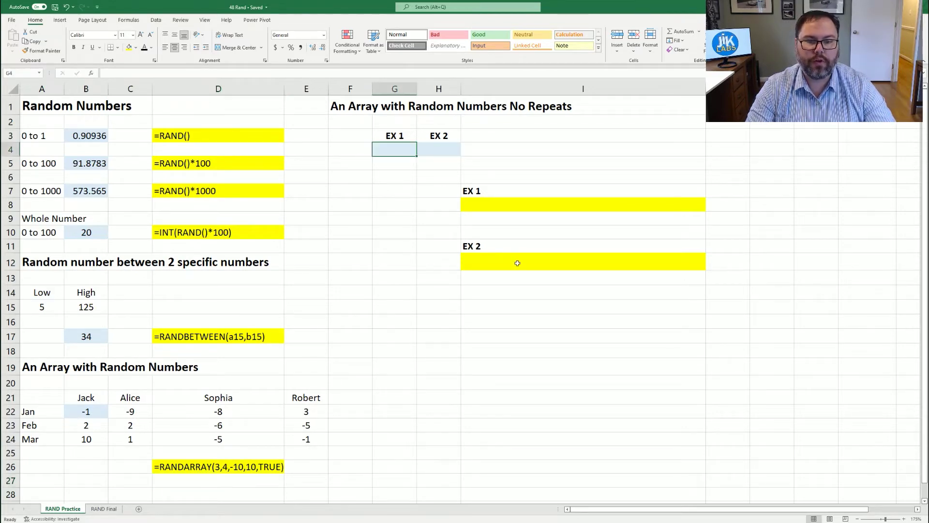
type("=")
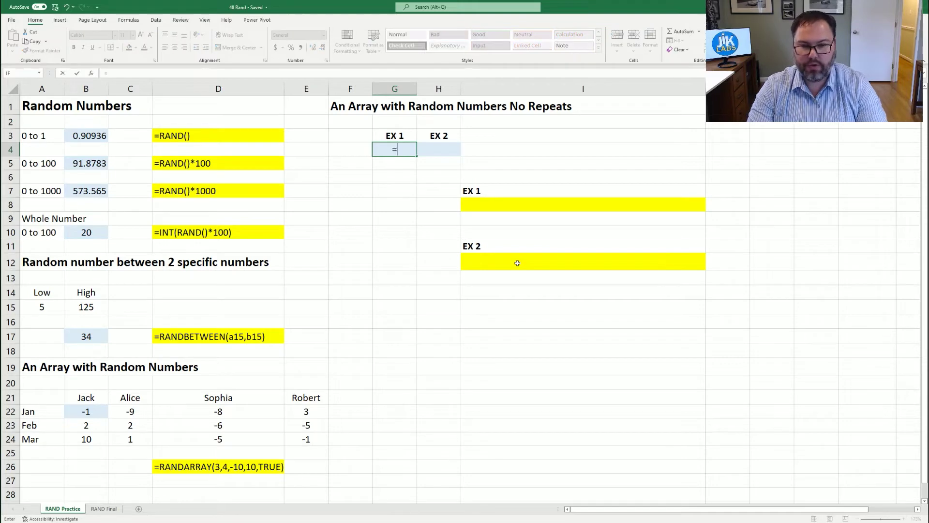
type("randarray(")
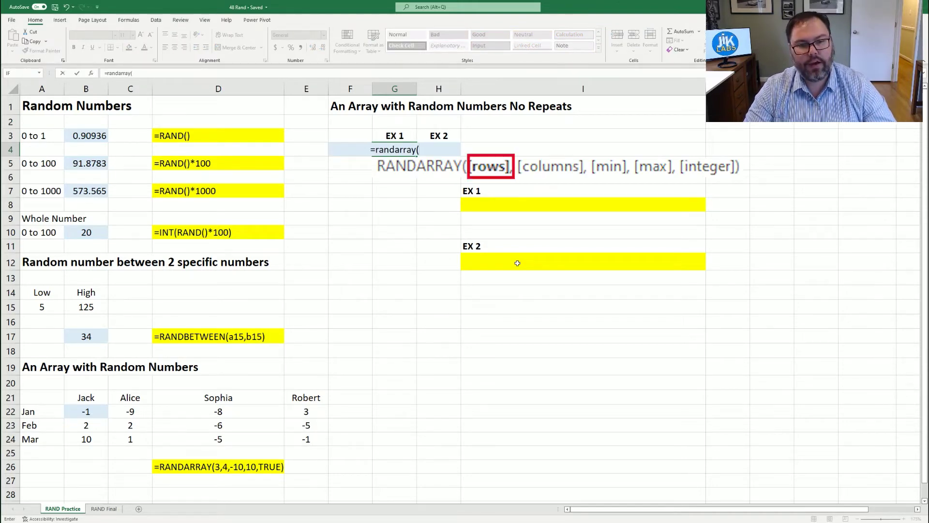
type("25")
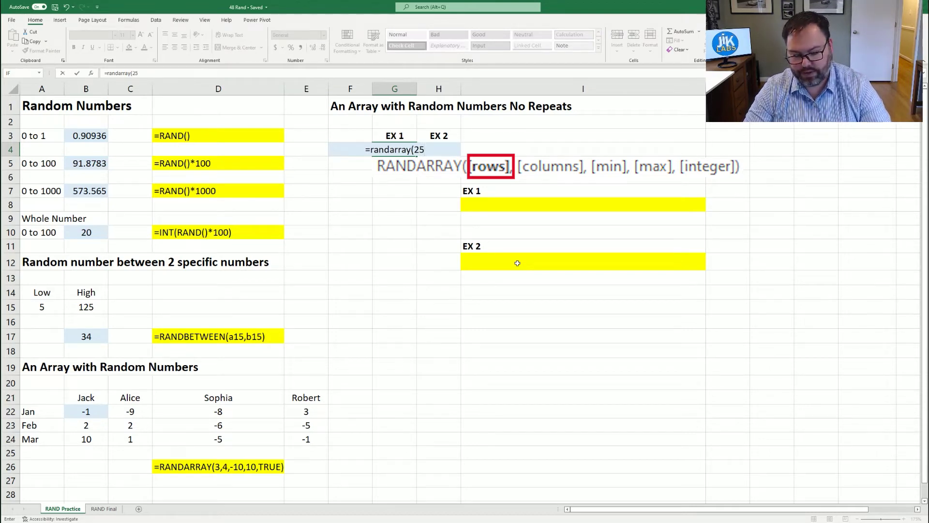
type(")")
key("Return")
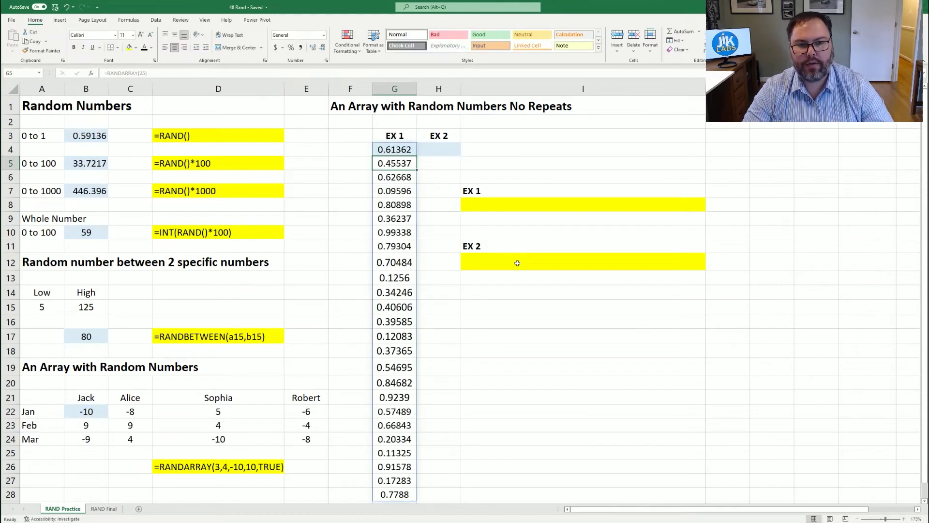
scroll(424, 230, "down", 7)
scroll(416, 233, "up", 7)
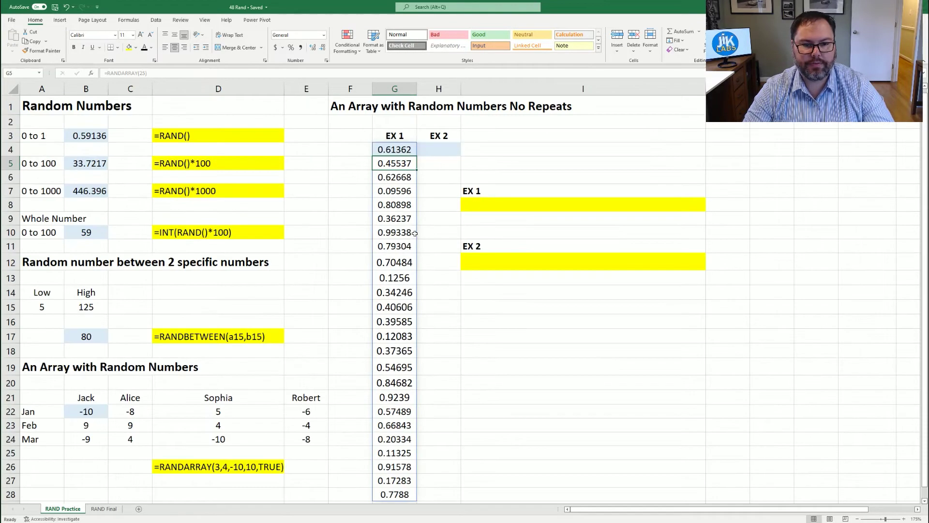
left_click(394, 150)
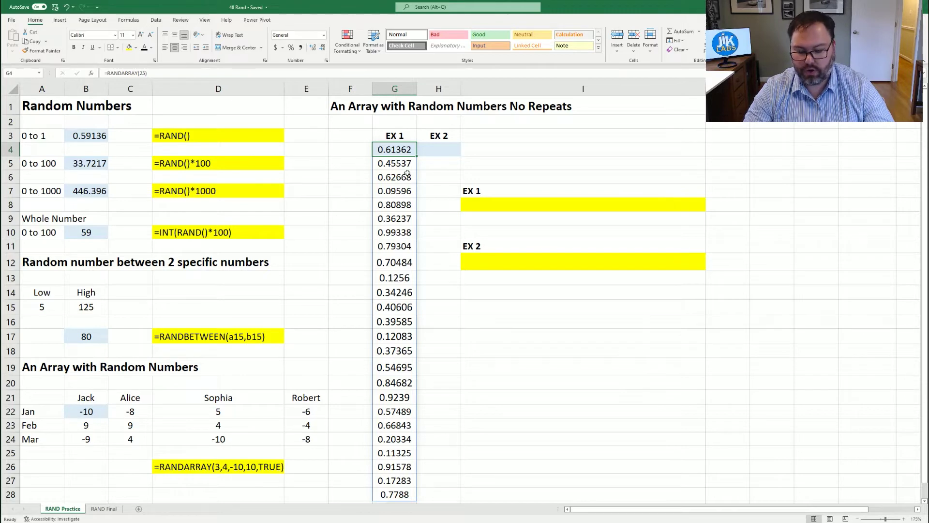
key("Delete")
Step: Enter =RANDARRAY(20,,1,50,TRUE) in G4 and inspect the 20 spilled whole numbers
type("=")
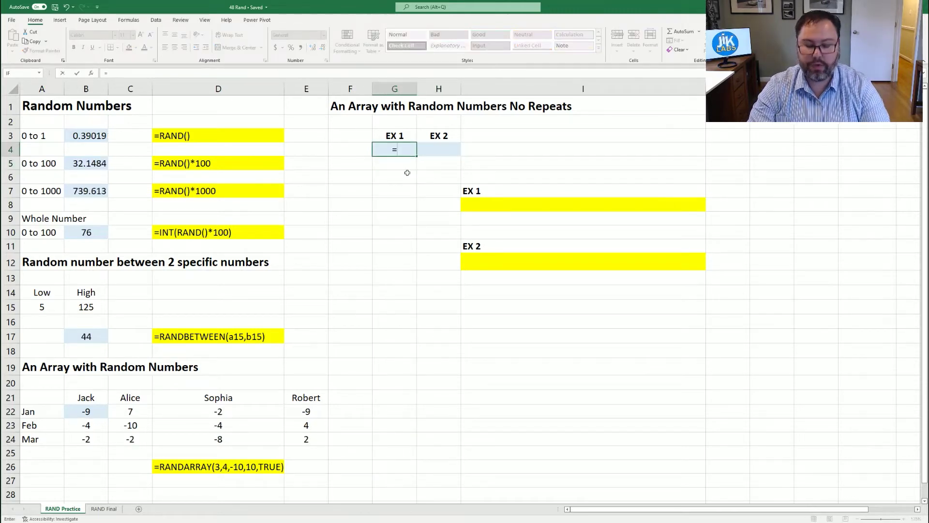
type("randa")
key("Tab")
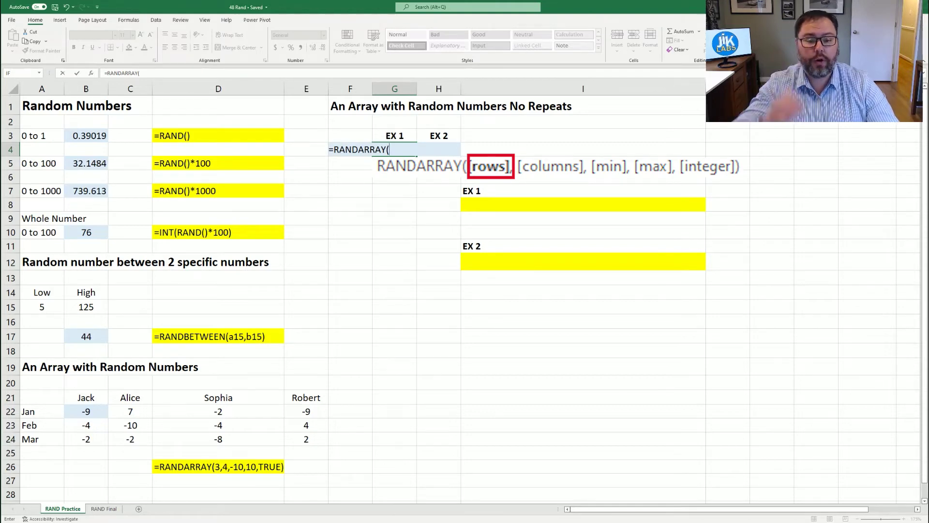
type("20,1")
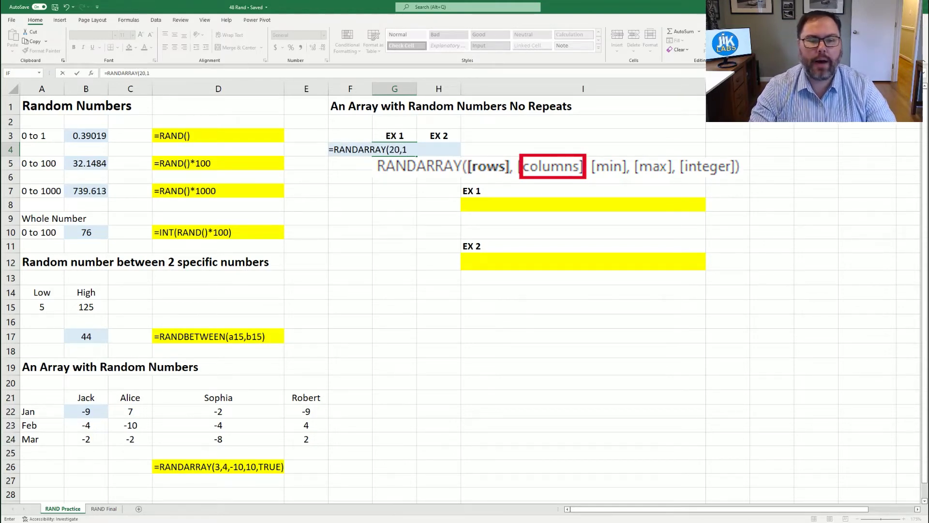
key("BackSpace")
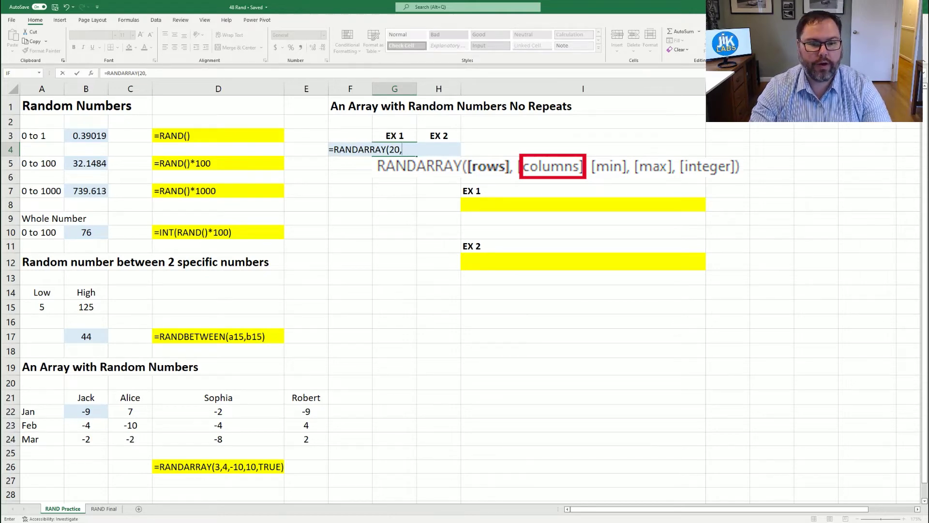
type(",")
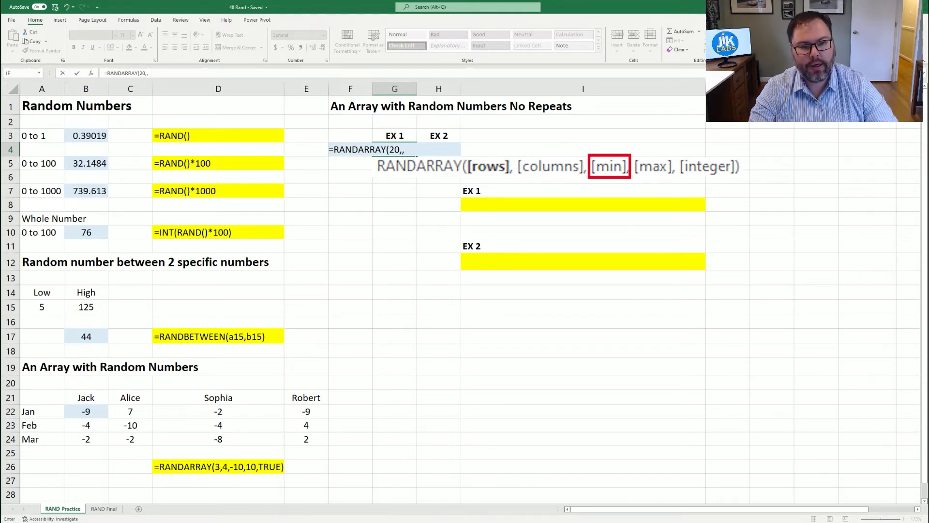
type("1,")
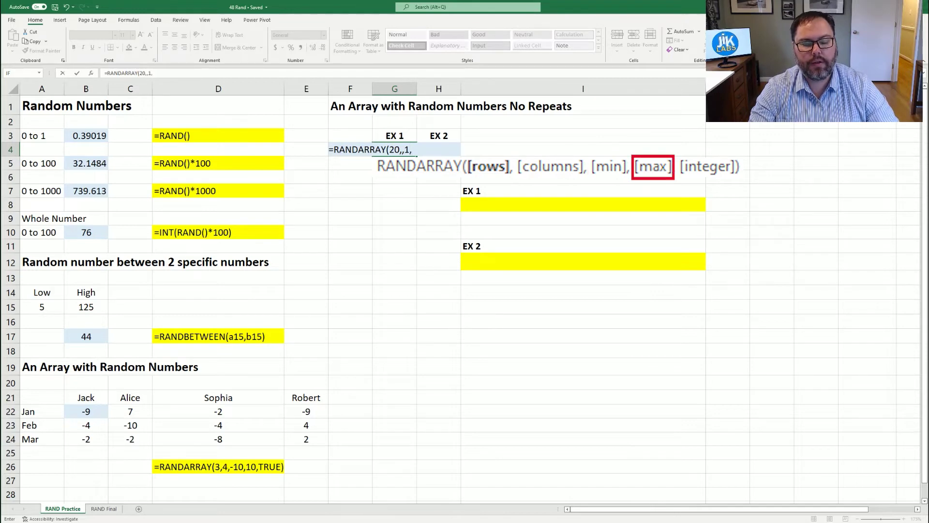
type("50")
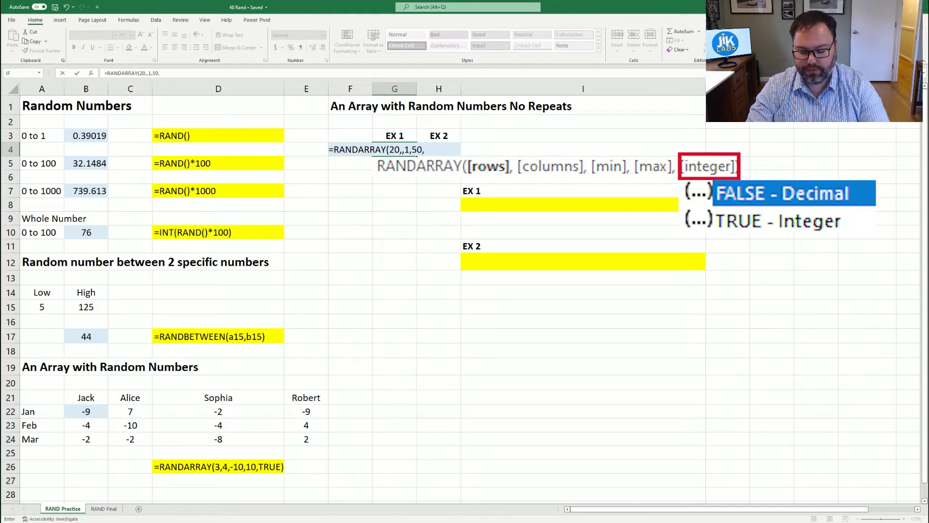
type(",True")
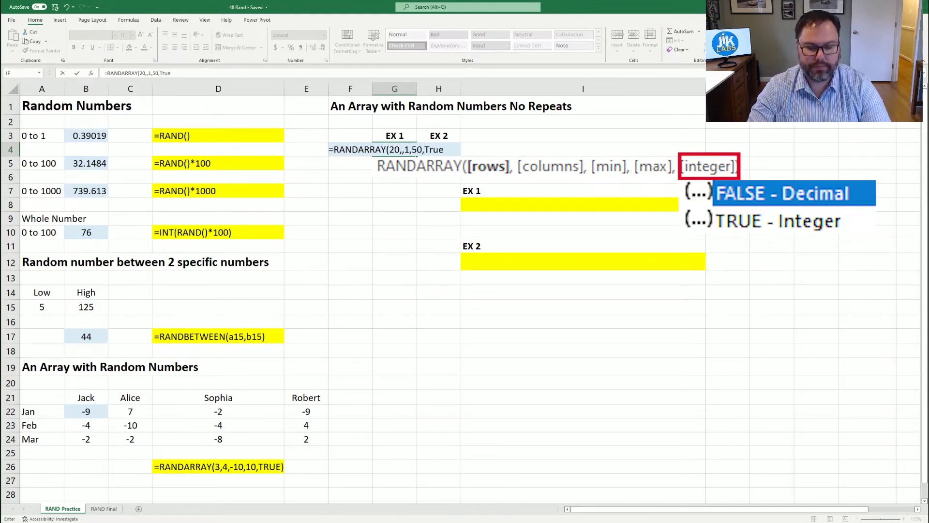
type(")")
key("Return")
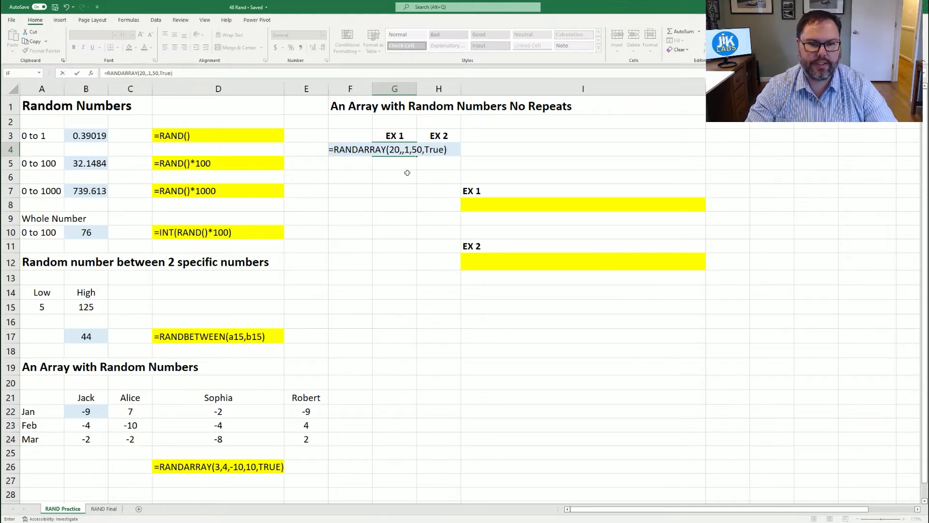
left_click(394, 191)
left_click(394, 349)
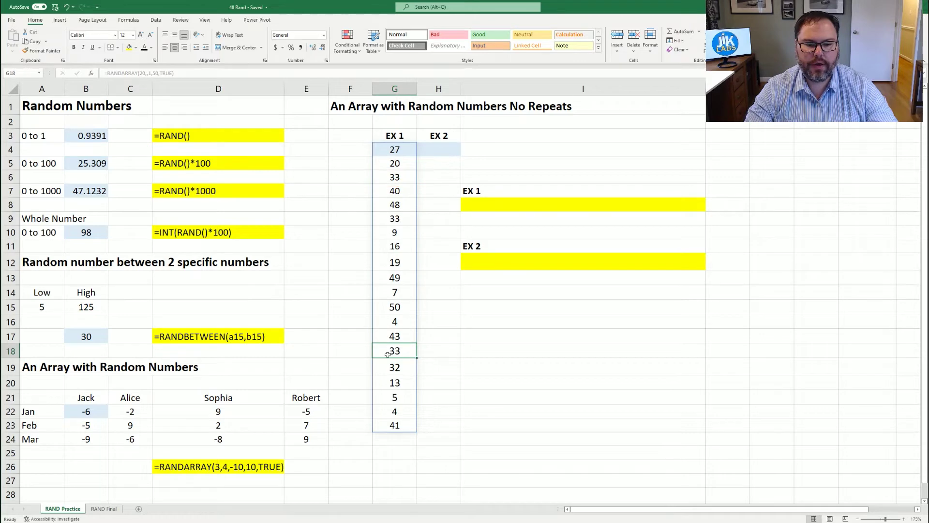
Step: Clear G4 and begin a UNIQUE formula in its place
left_click(401, 149)
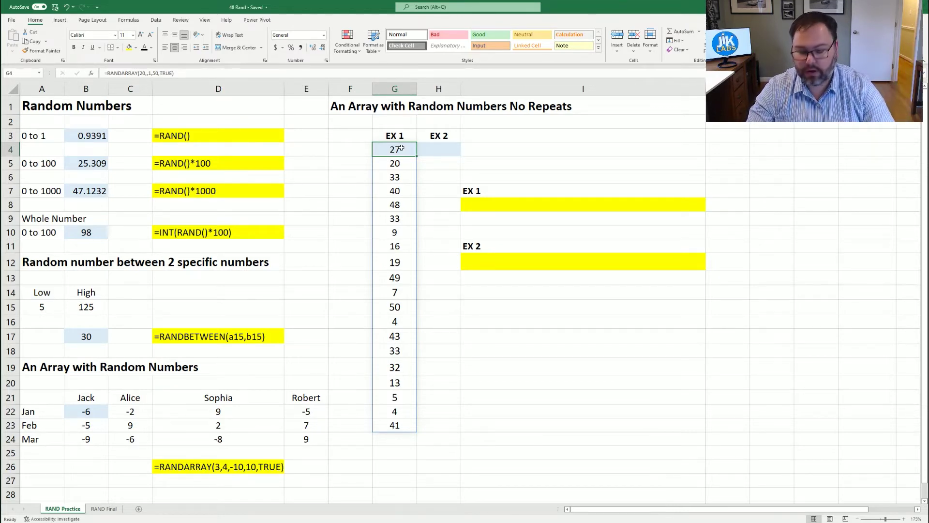
key("Delete")
type("=")
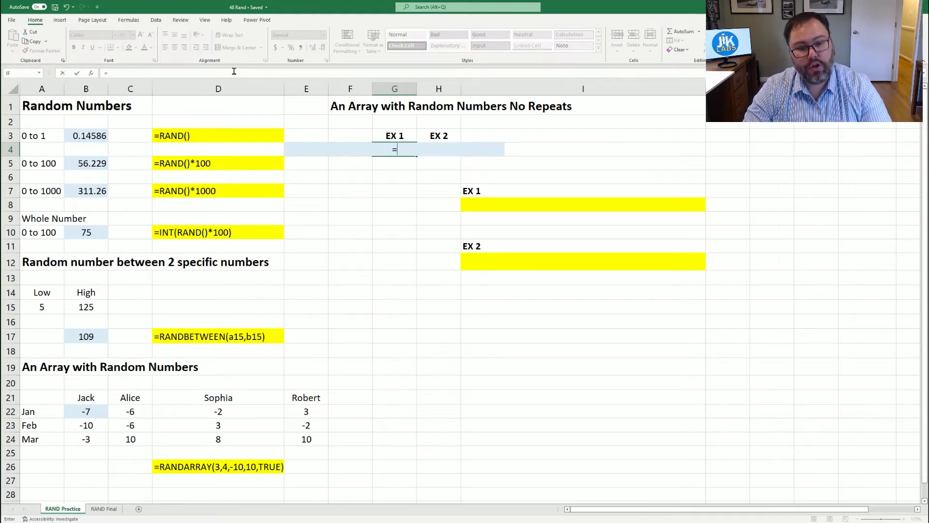
type("uni")
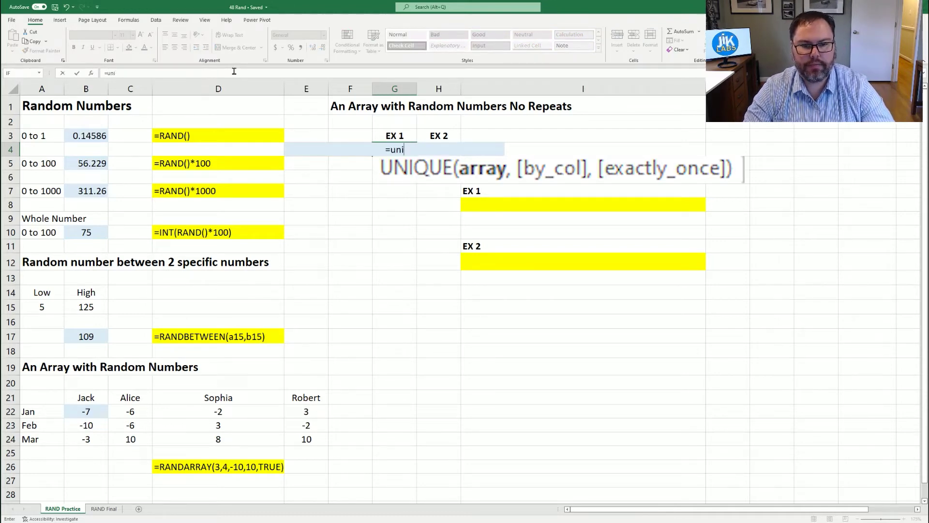
Step: Complete =UNIQUE(RANDARRAY(20,,1,50,TRUE)) in G4 for non-repeating random numbers
key("Tab")
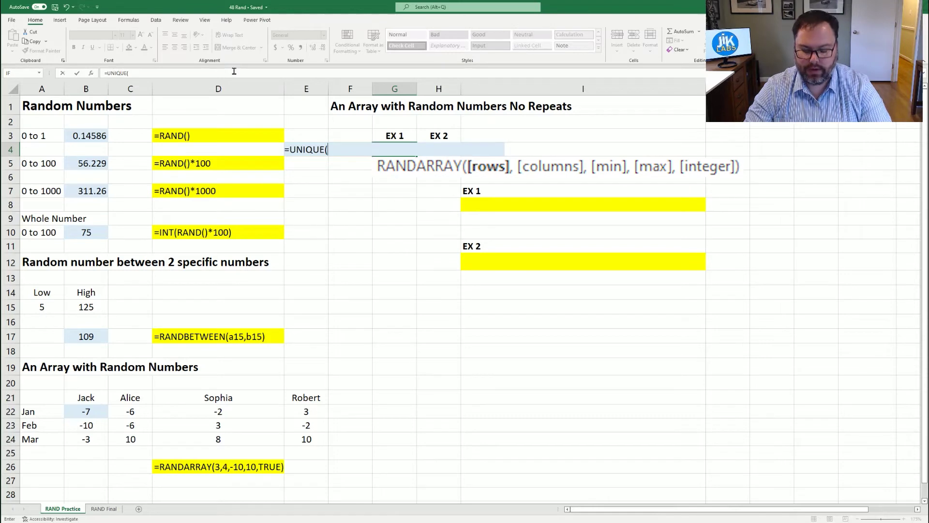
type("randarray(")
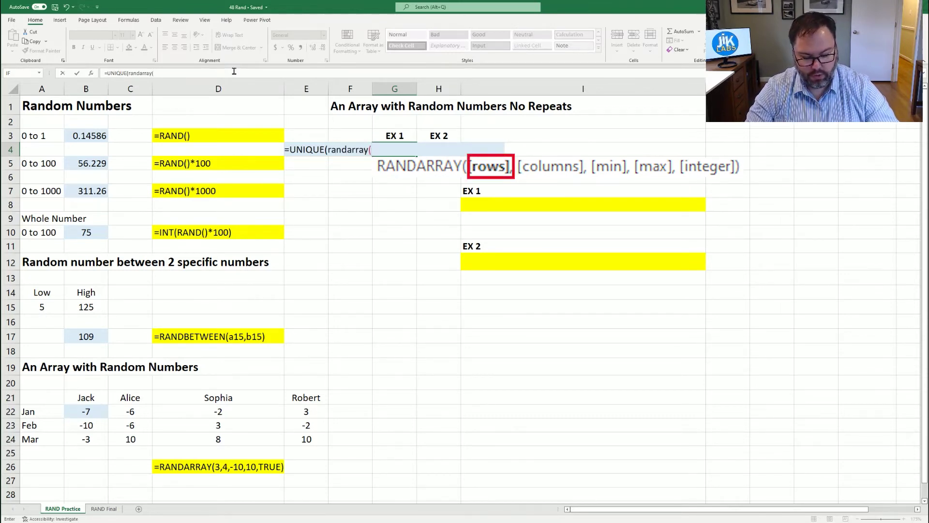
type("20")
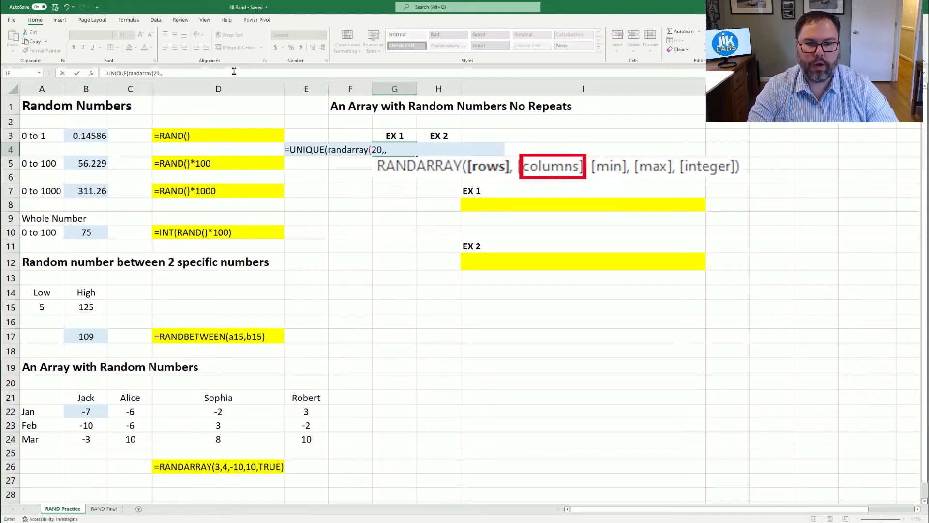
type(",,1,50")
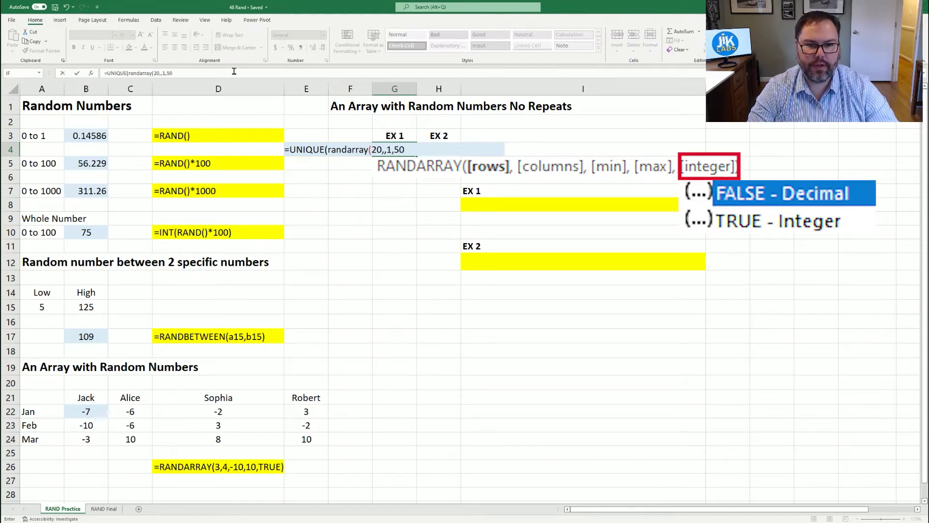
type(",Tu")
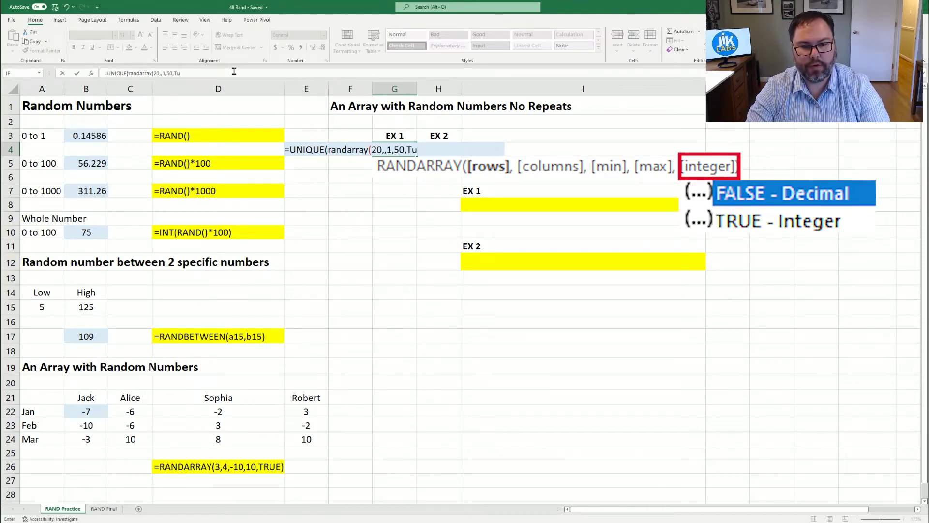
key("BackSpace")
type("rue)")
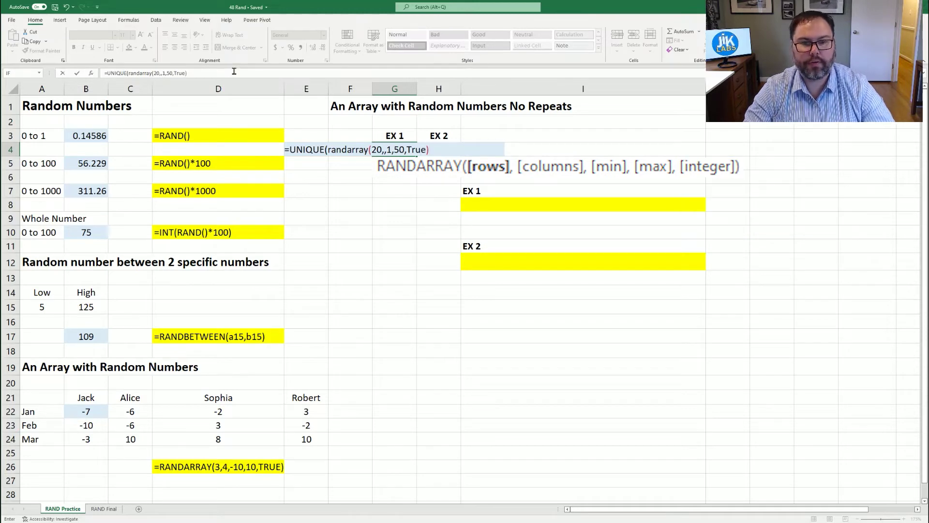
type(")")
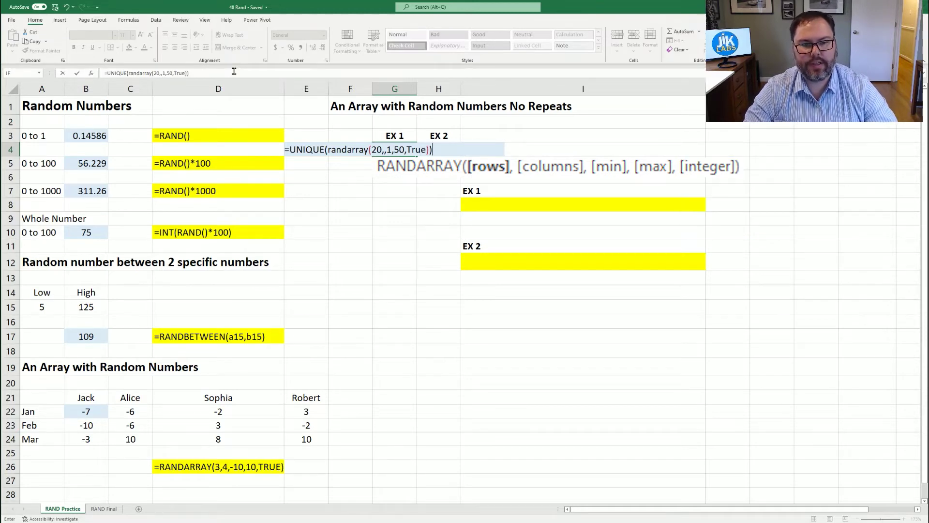
key("Return")
Step: Browse the 17 unique spilled values and select F4:F20 beside them
key("Up")
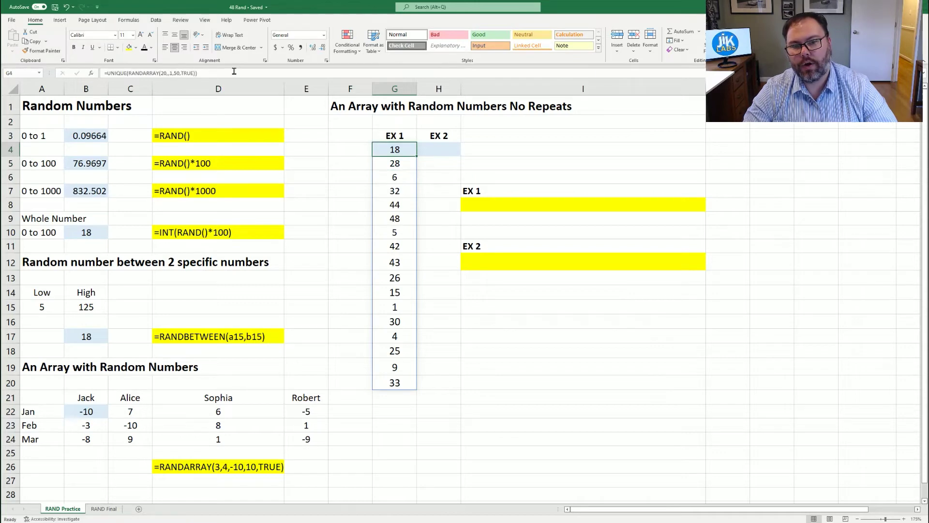
key("Right")
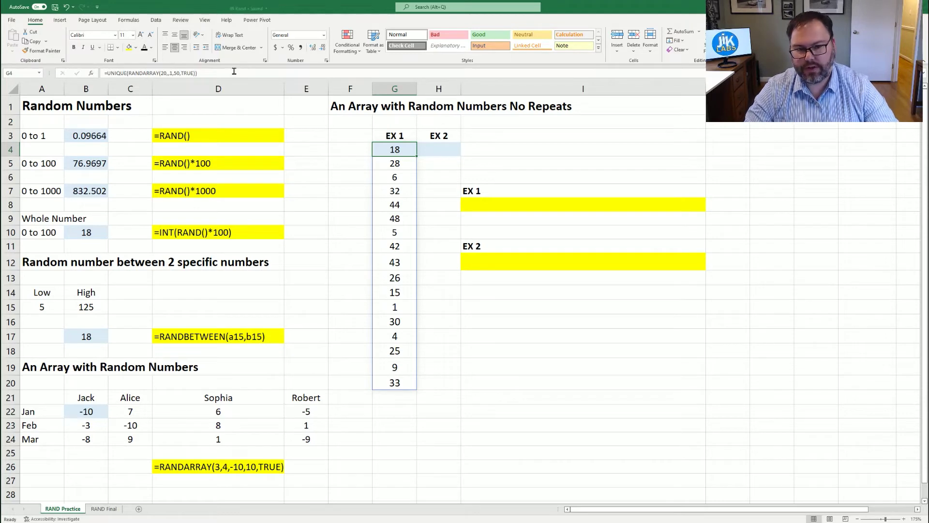
key("Down")
key("Down")
key("Down")
key("Down")
key("Down")
key("Down")
key("Down")
key("Down")
key("Down")
key("Down")
key("Down")
key("Down")
key("Down")
key("Down")
key("Down")
key("Down")
key("Down")
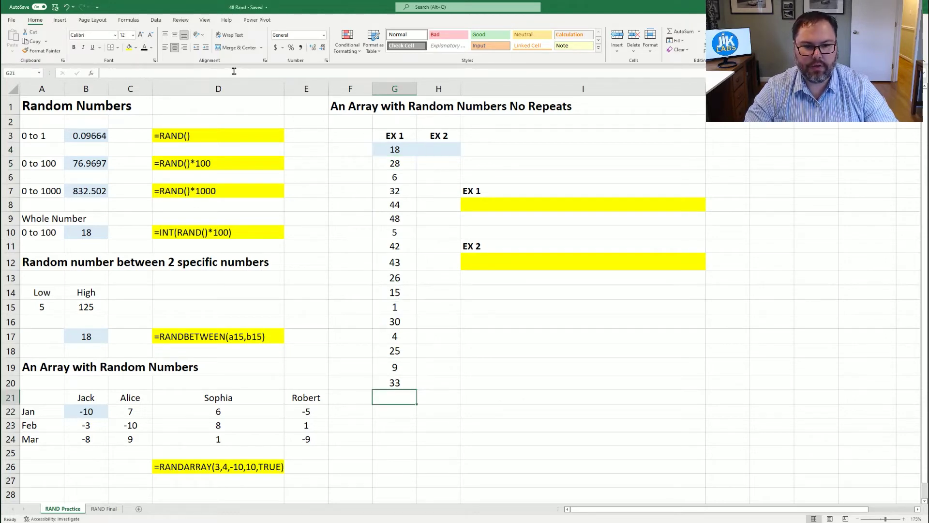
key("Up")
key("Up")
key("Up")
key("Up")
key("Up")
key("Up")
key("Up")
key("Up")
key("Up")
key("Up")
key("Up")
key("Up")
key("Up")
key("Up")
key("Up")
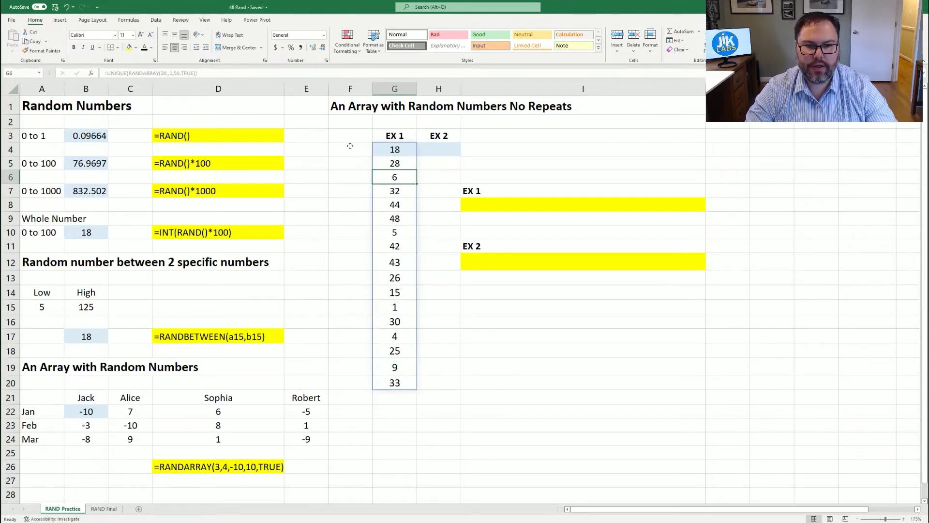
left_click_drag(353, 148, 356, 380)
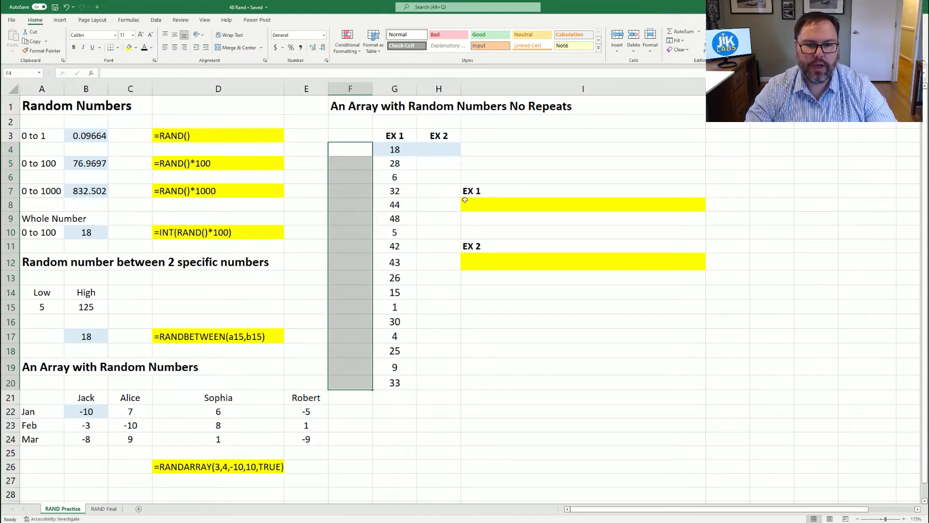
Step: Give the EX 1 label in I8 a dark font color so its UNIQUE formula text shows
left_click(496, 202)
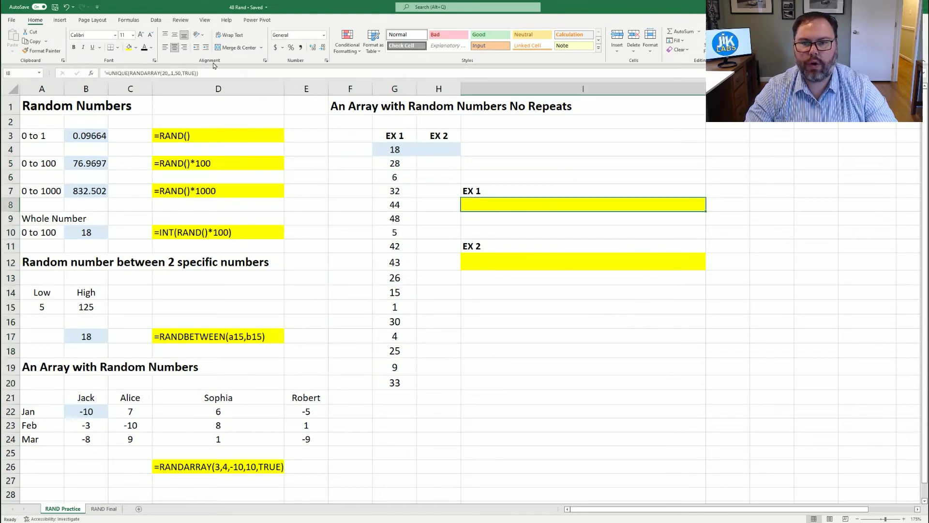
left_click(145, 47)
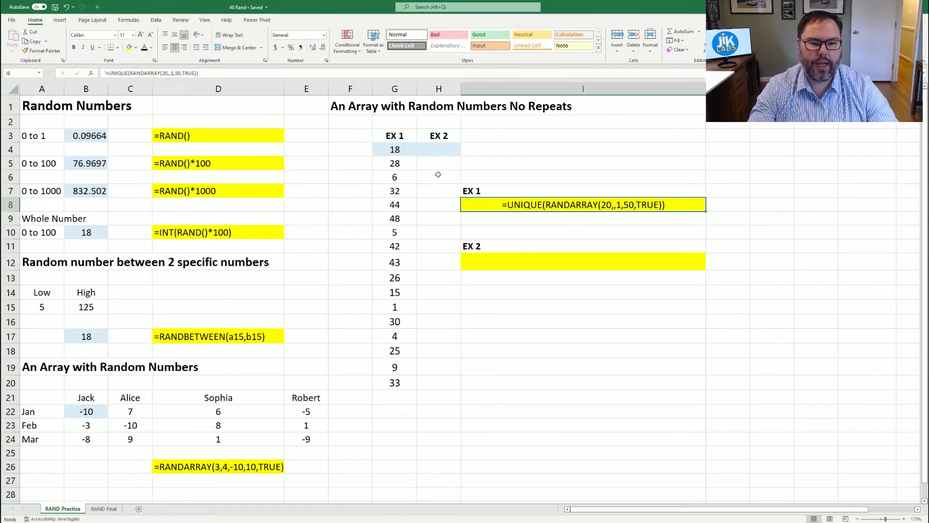
left_click(354, 152)
left_click_drag(372, 236, 370, 379)
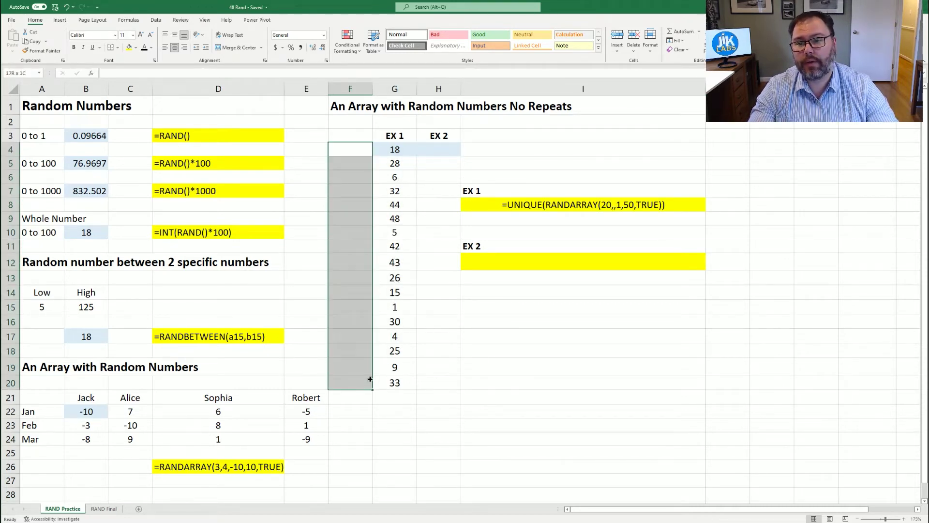
left_click_drag(370, 379, 371, 379)
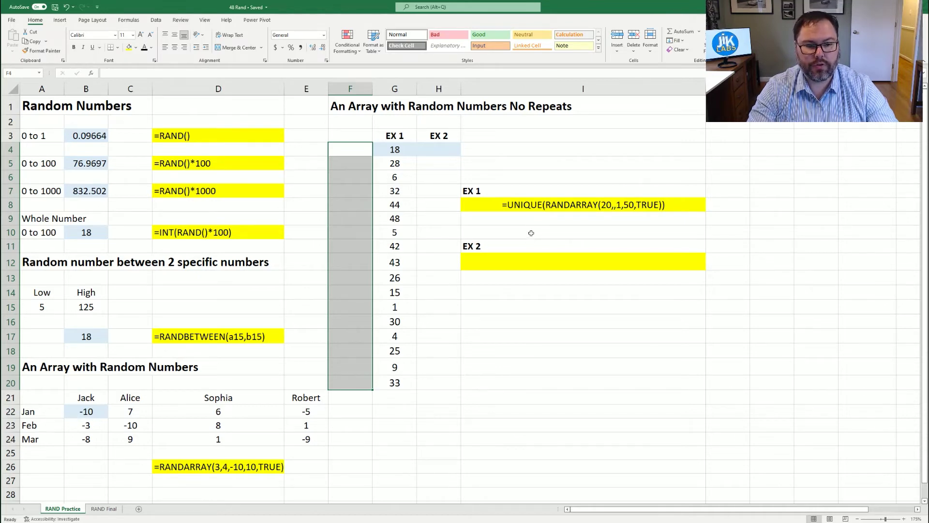
left_click(531, 262)
Step: Enter =SORTBY(SEQUENCE(20),RANDARRAY(20,,1,50,True)) in H4 to spill a shuffled 1–20 list
left_click(439, 149)
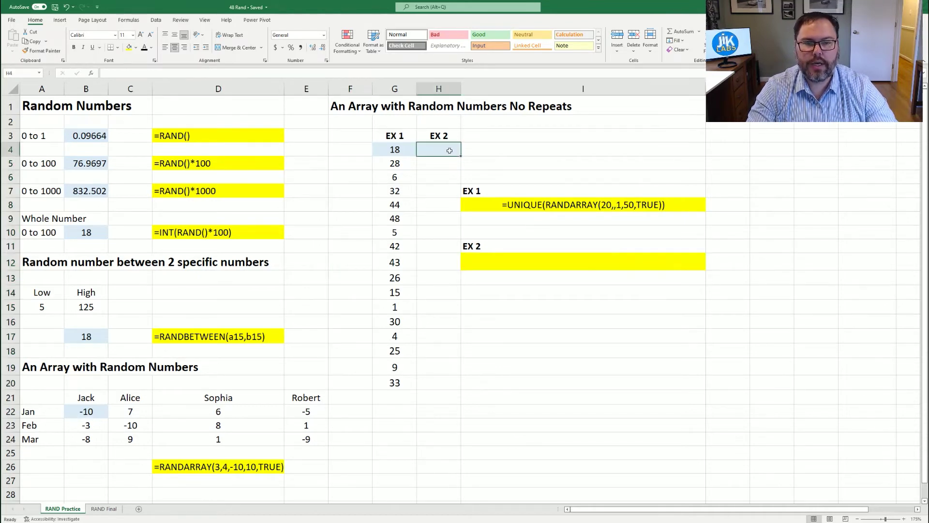
type("=sortby")
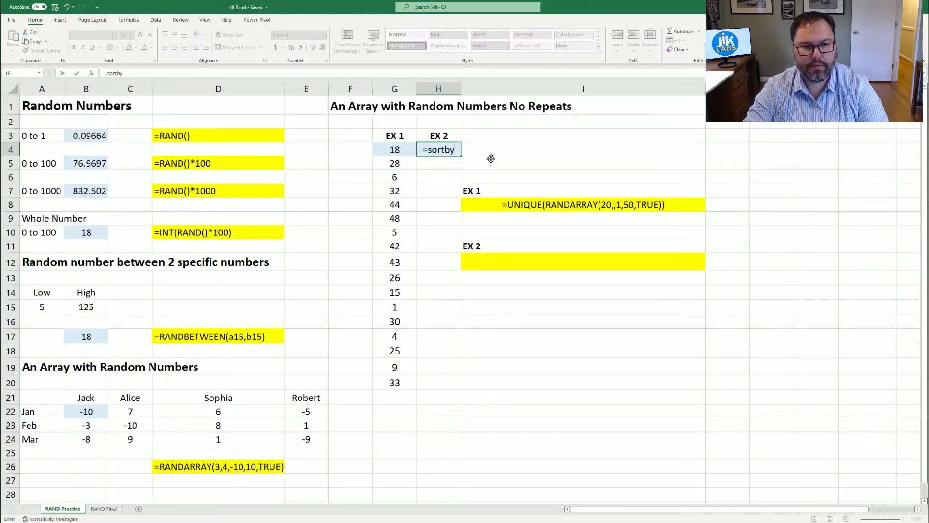
key("Tab")
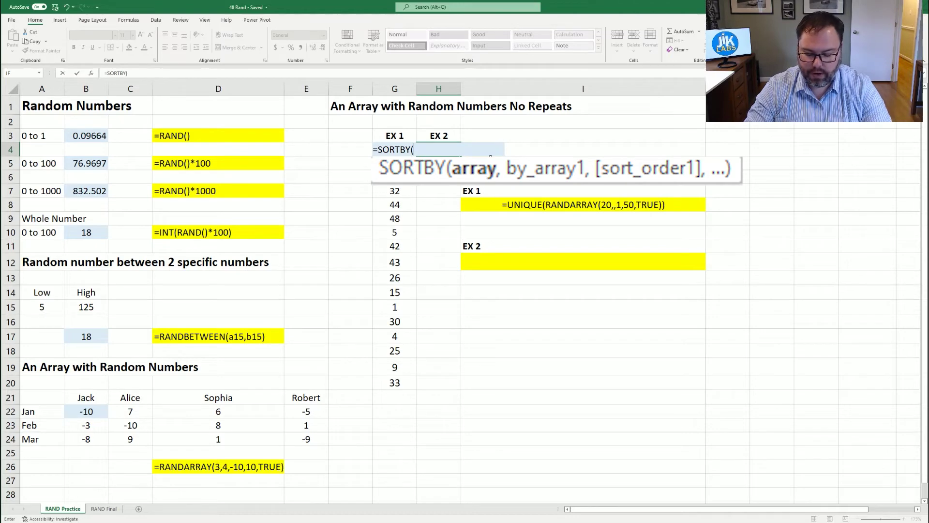
type("sequence")
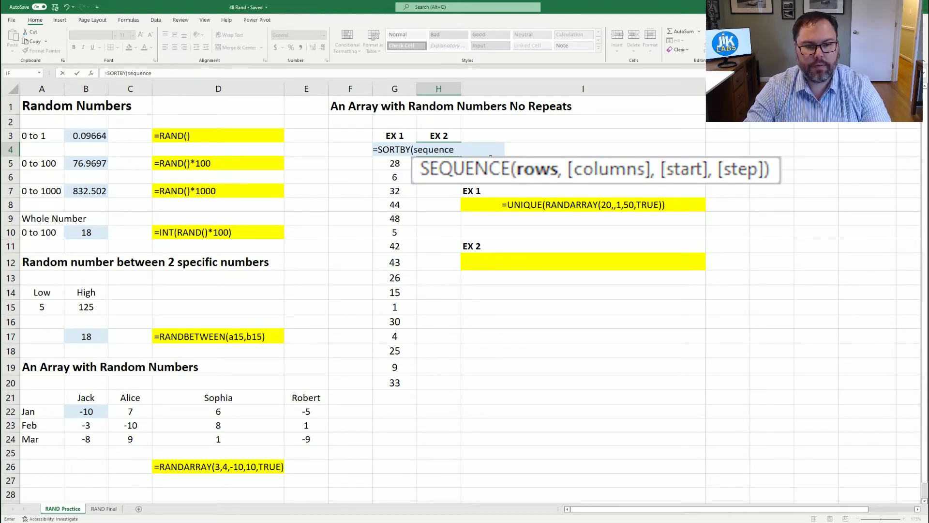
key("Tab")
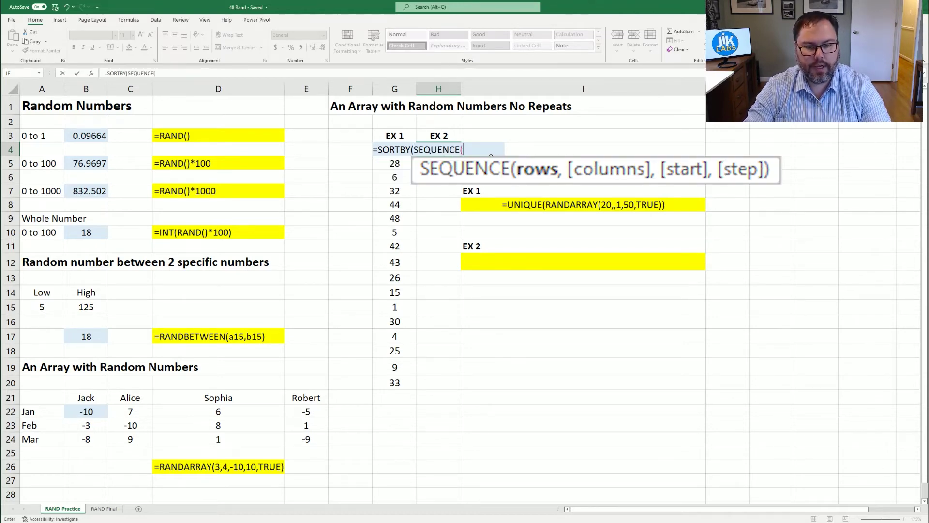
type("20")
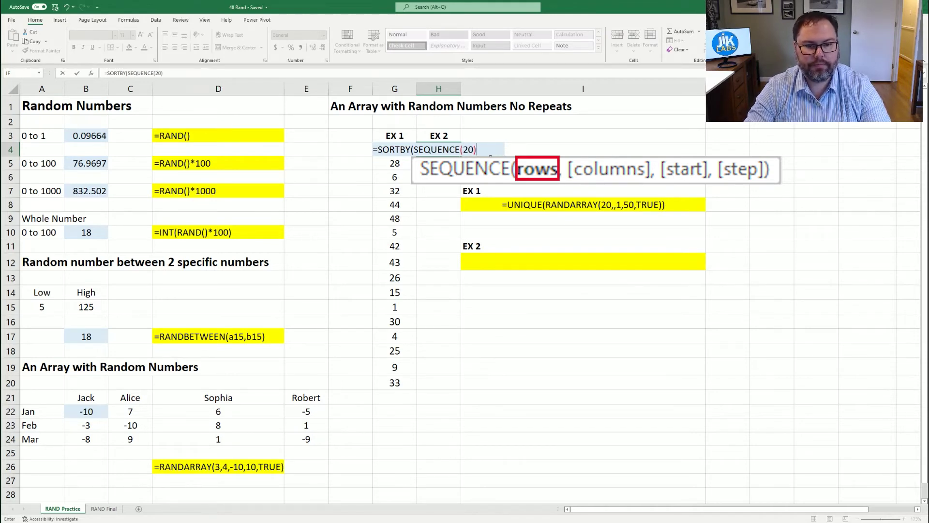
type(")")
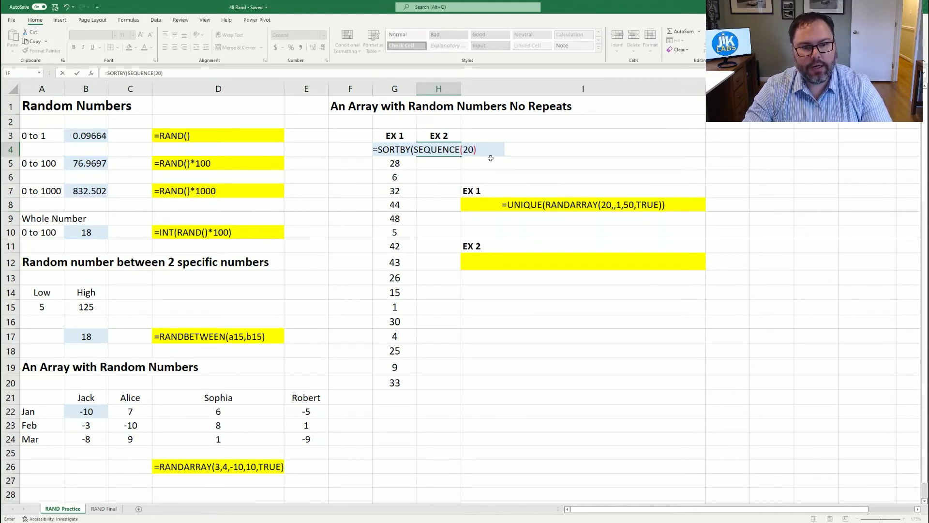
type(",")
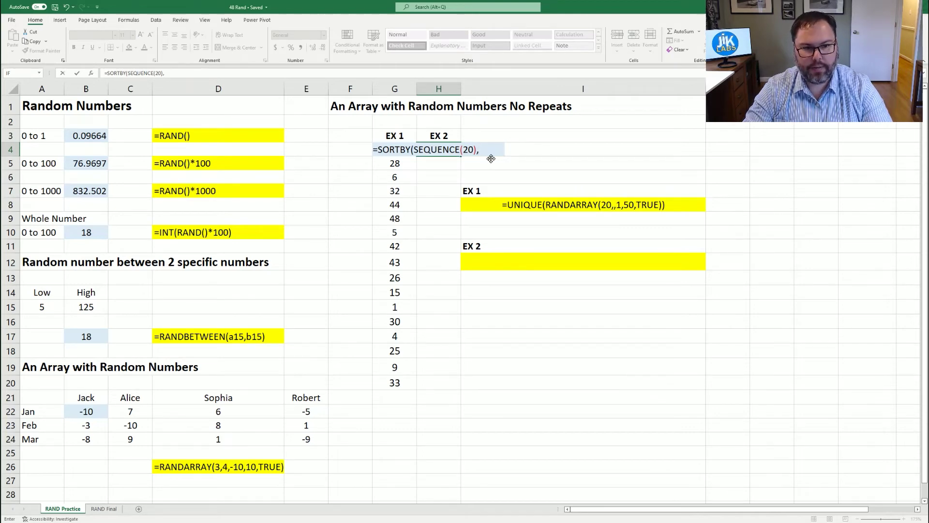
type("rand")
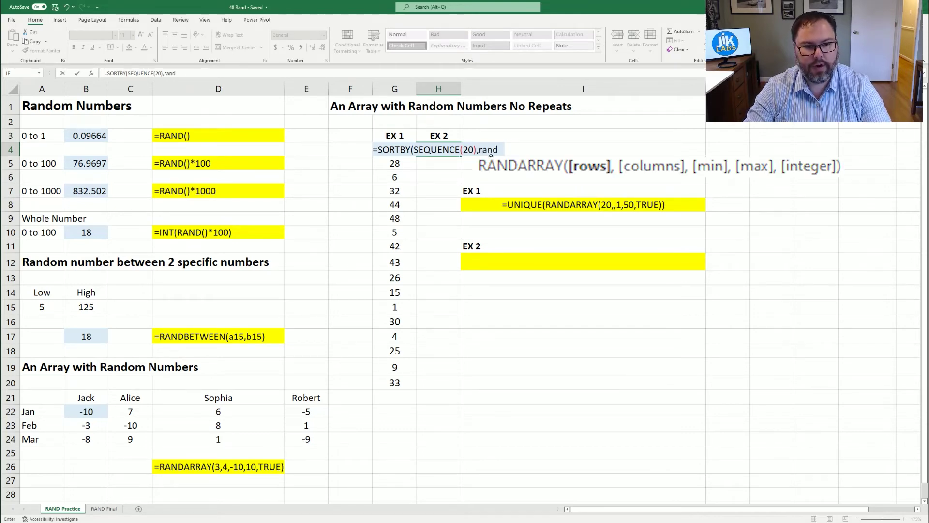
key("Tab")
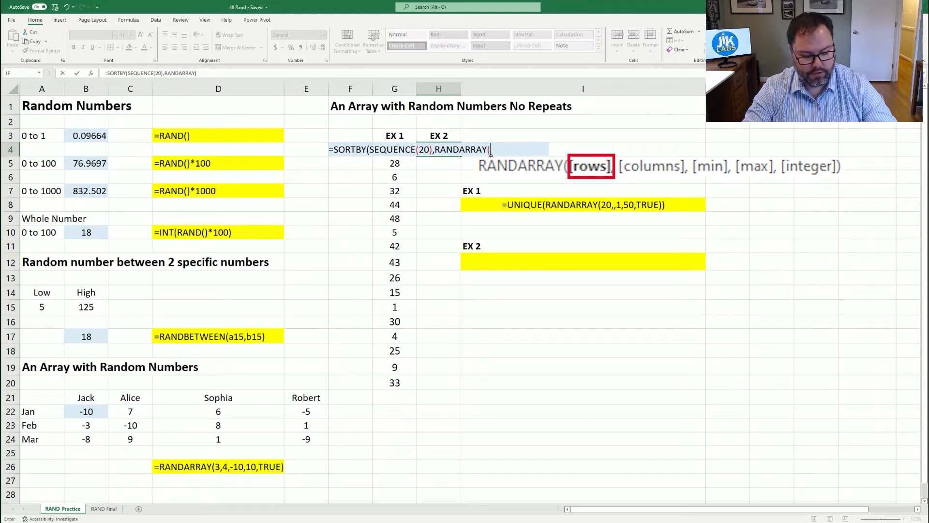
type("20")
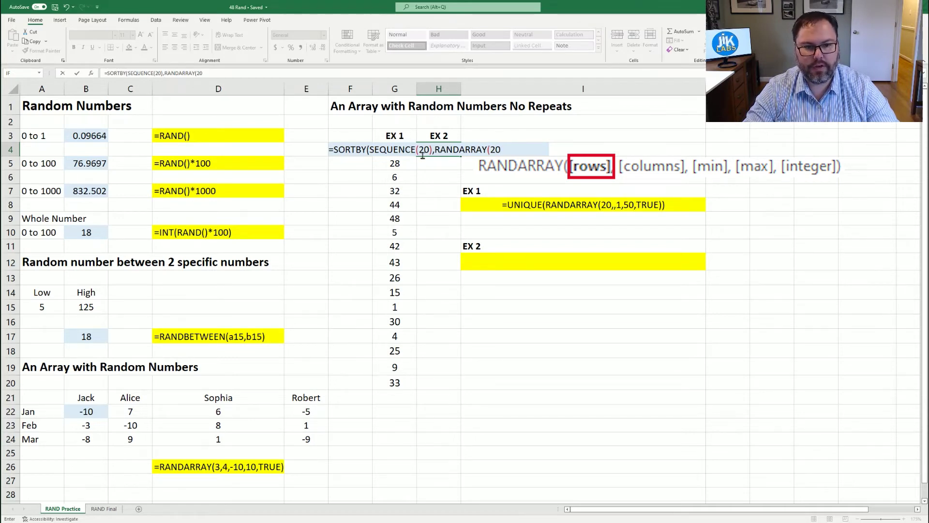
type(",")
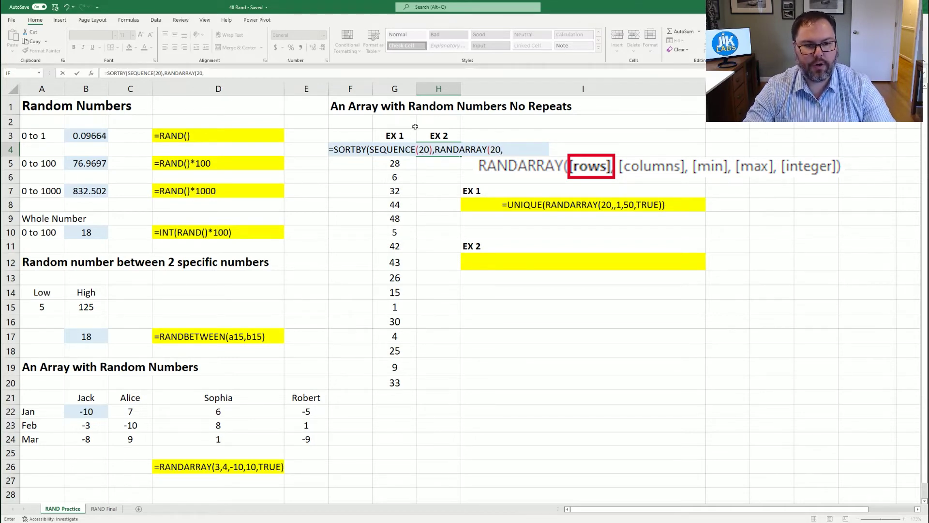
type(",")
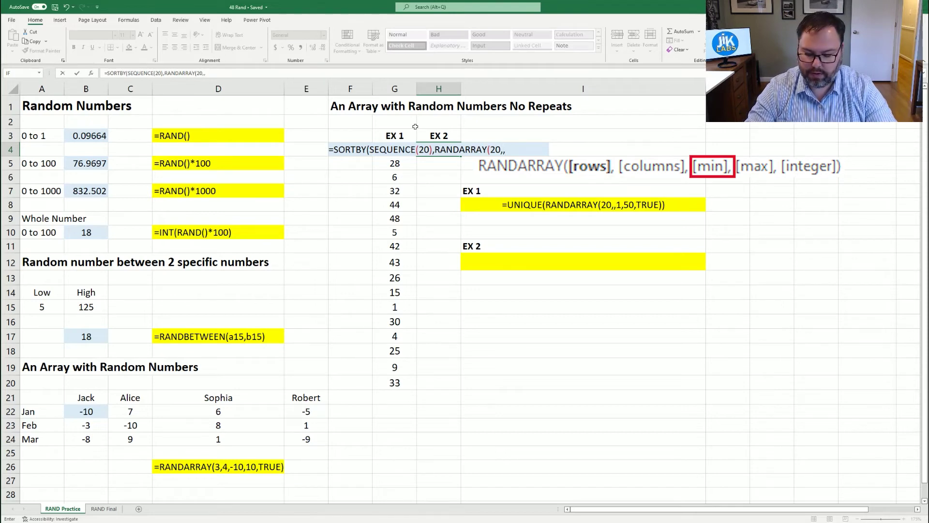
type("1,50,T")
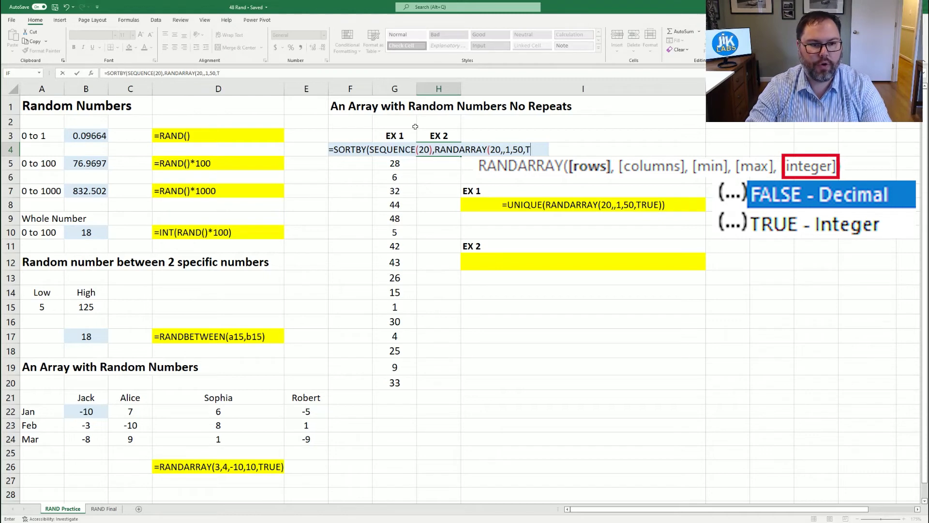
type("rue")
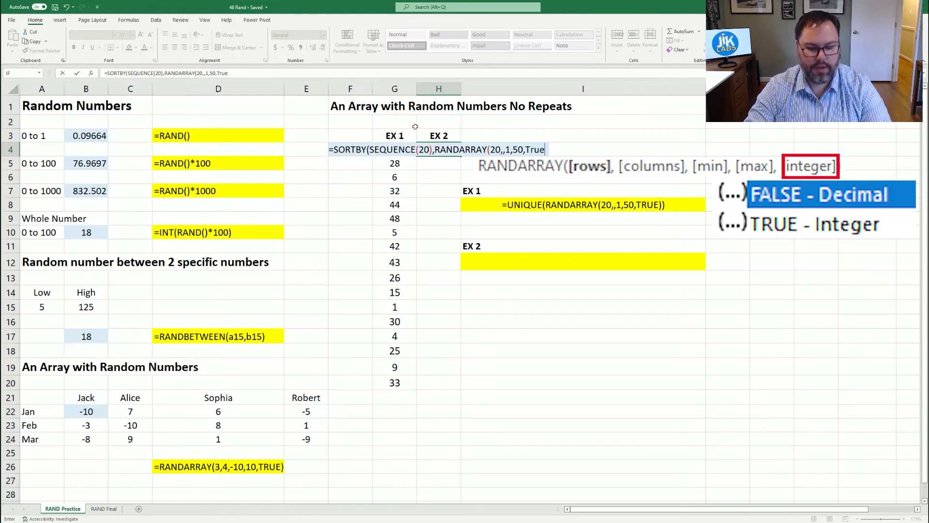
type("))")
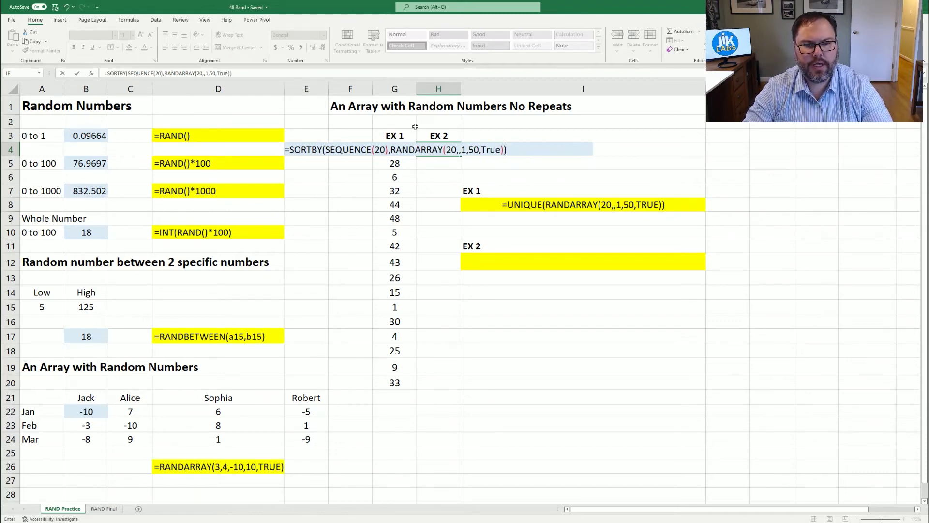
key("ctrl+Return")
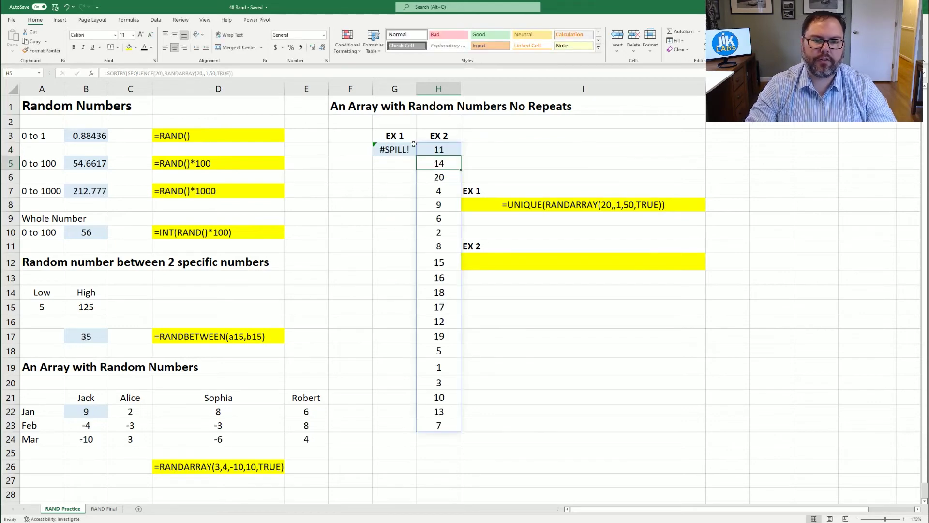
Step: Re-enter the UNIQUE formula in G4 and recalculate until EX 1 spills without the #SPILL! error
key("ctrl+shift+Down")
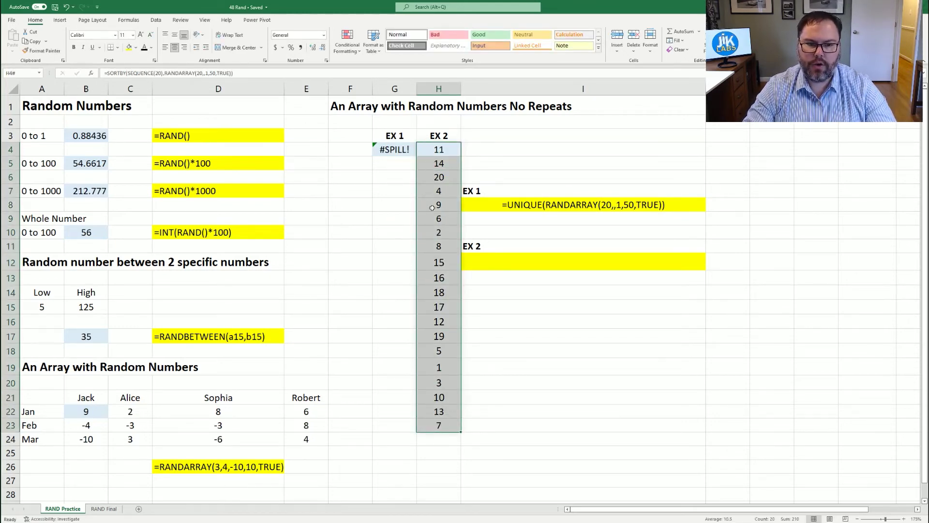
key("Left")
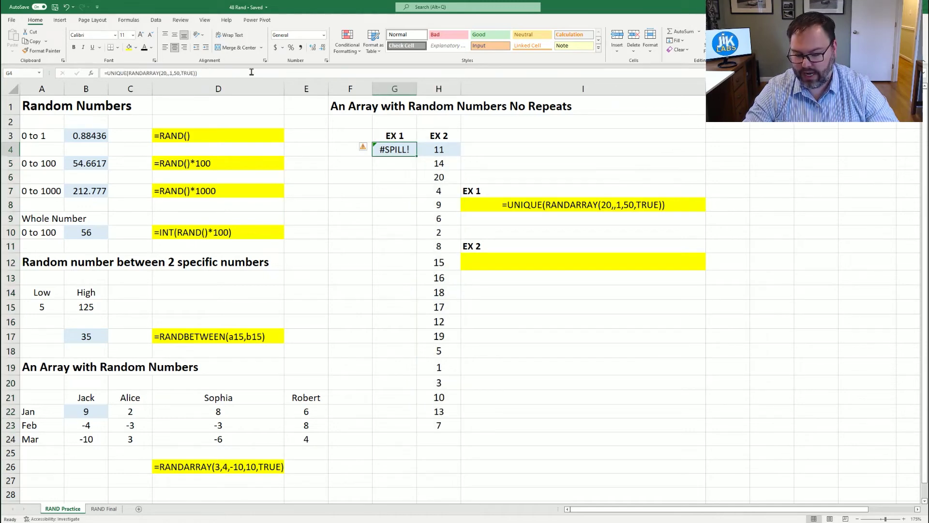
key("F2")
key("Return")
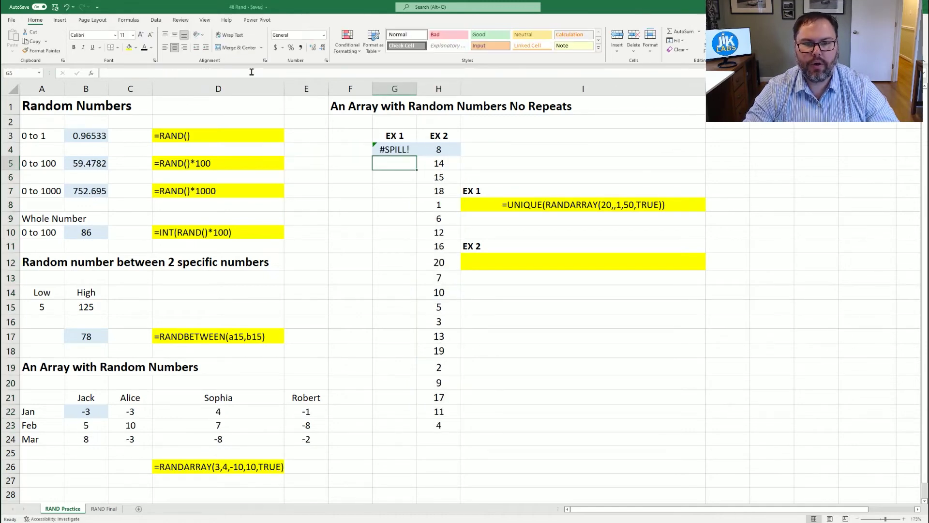
key("F2")
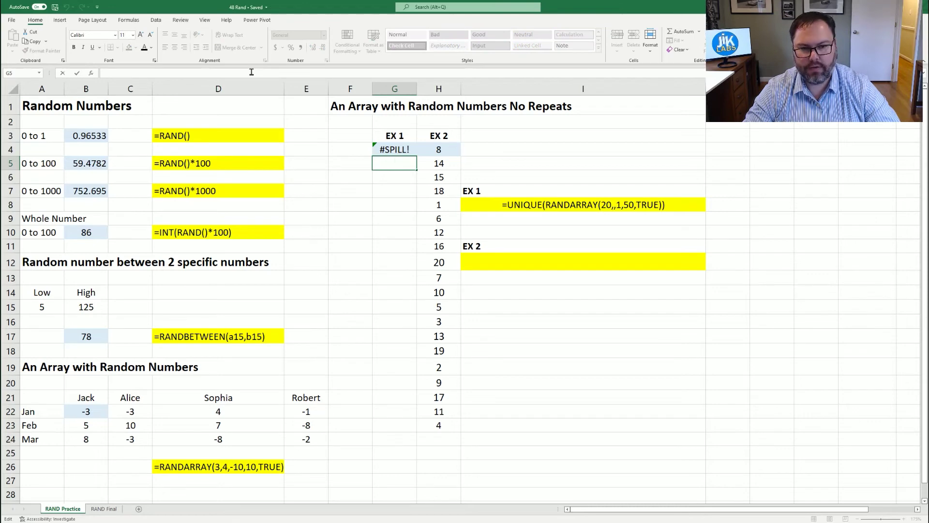
key("Escape")
key("Delete")
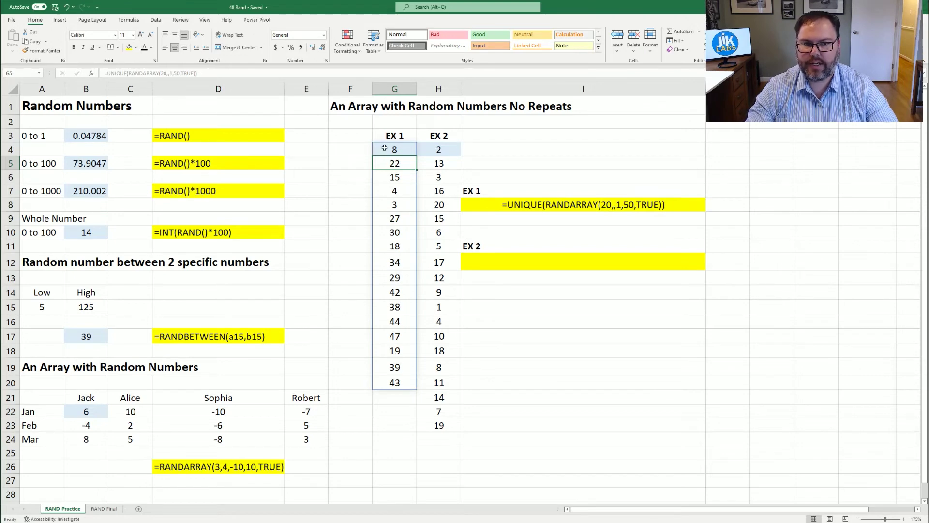
Step: Select the EX 1 results in G4:G20 to confirm the count, then the EX 2 label and results
left_click_drag(385, 148, 388, 379)
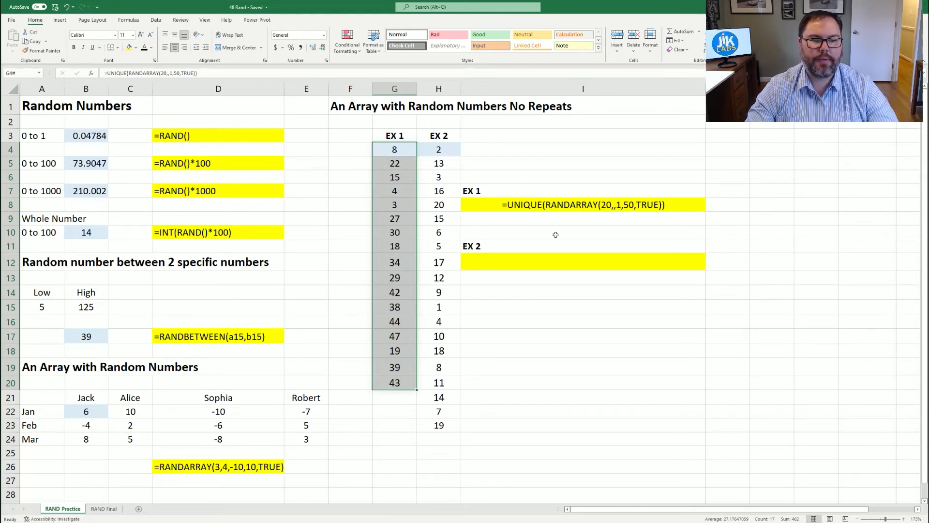
left_click(523, 259)
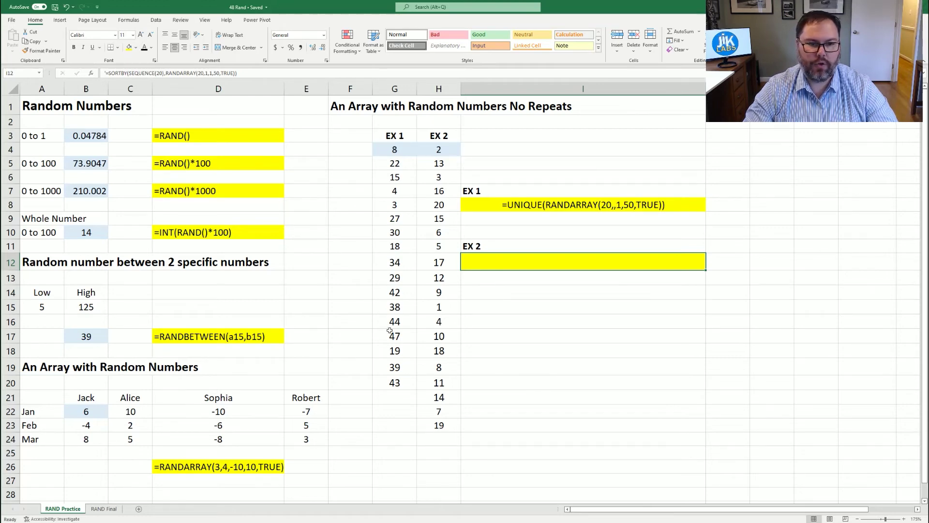
left_click(438, 165)
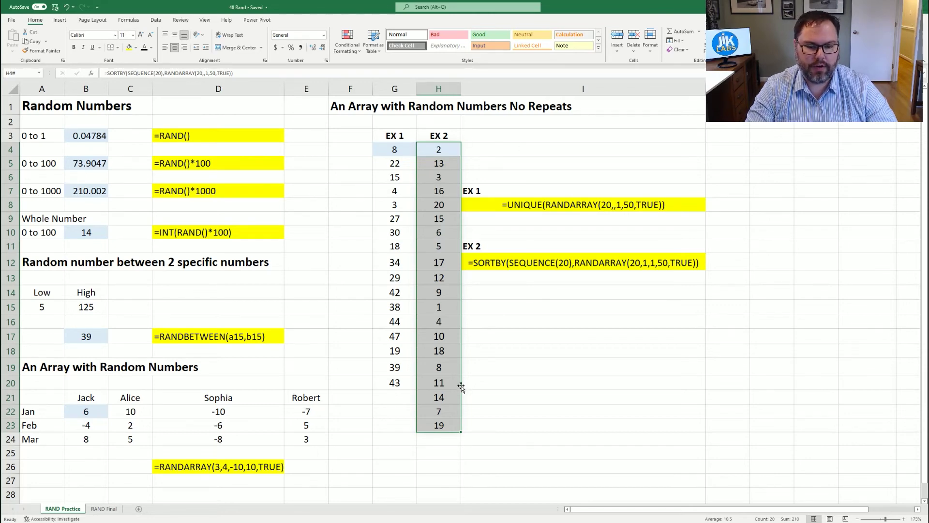
Step: Move the selection off the results to an empty cell
left_click(490, 295)
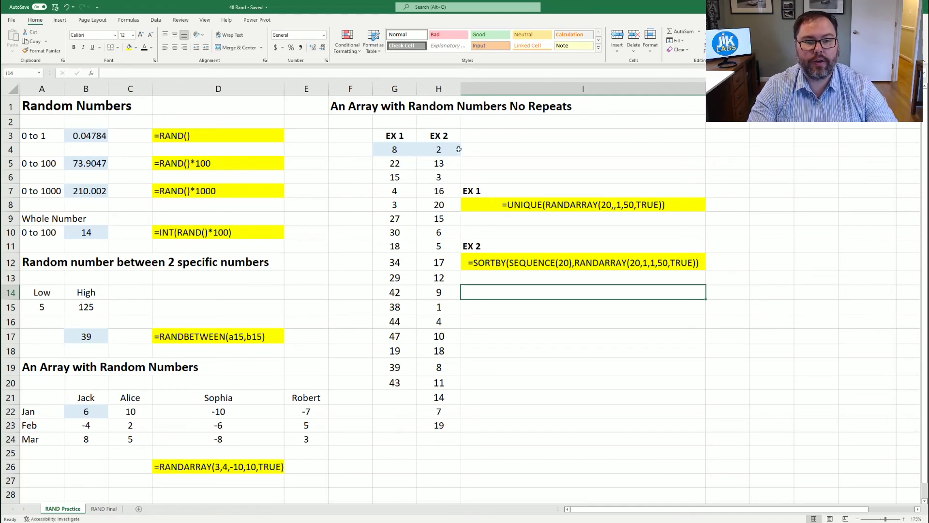
Step: Replace the EX 2 numbers in H4:H23 with fixed values using copy and Paste Values
left_click_drag(439, 149, 439, 423)
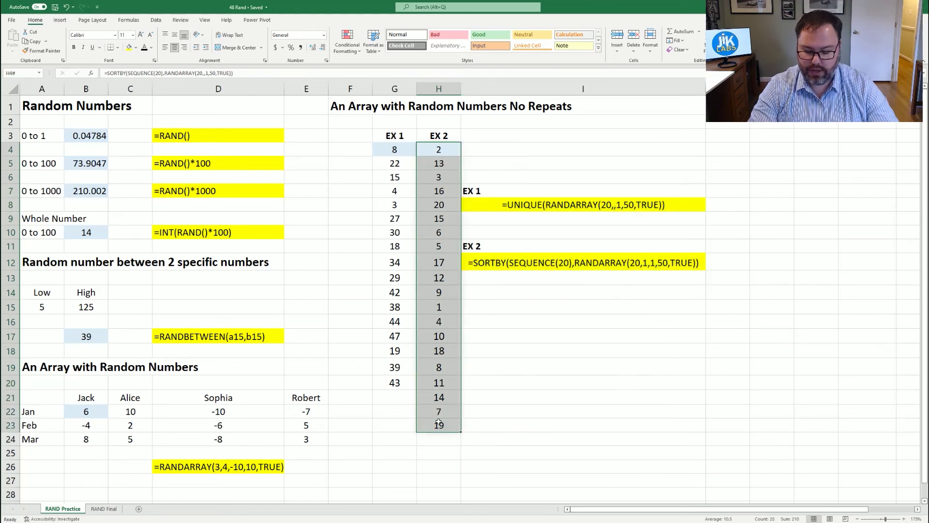
key("ctrl+c")
right_click(419, 230)
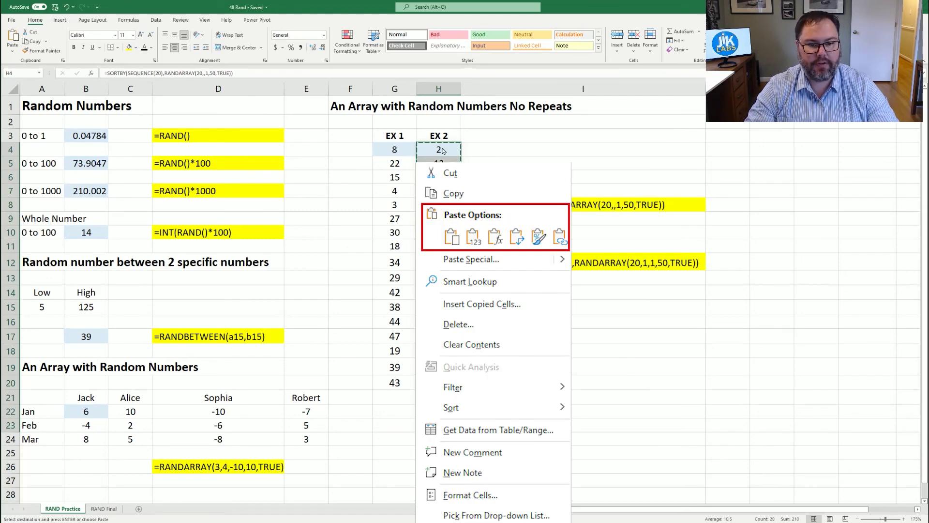
key("v")
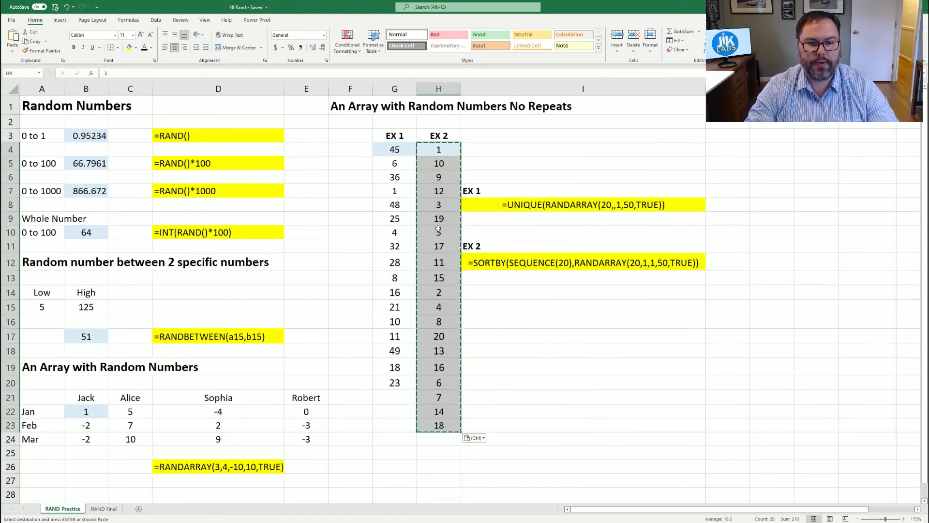
Step: Type 'fj' in an empty cell to recalculate and confirm EX 2 stays fixed
left_click(362, 169)
type("fj")
key("Return")
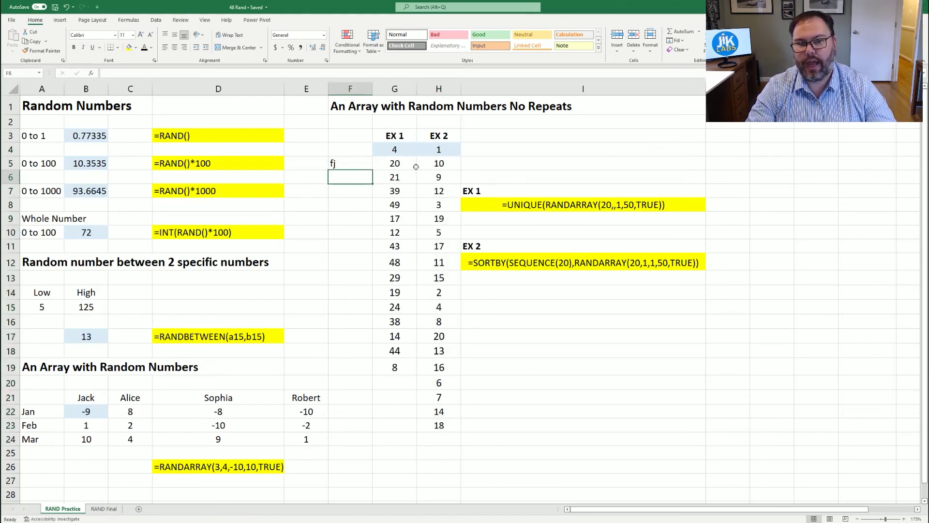
left_click(331, 164)
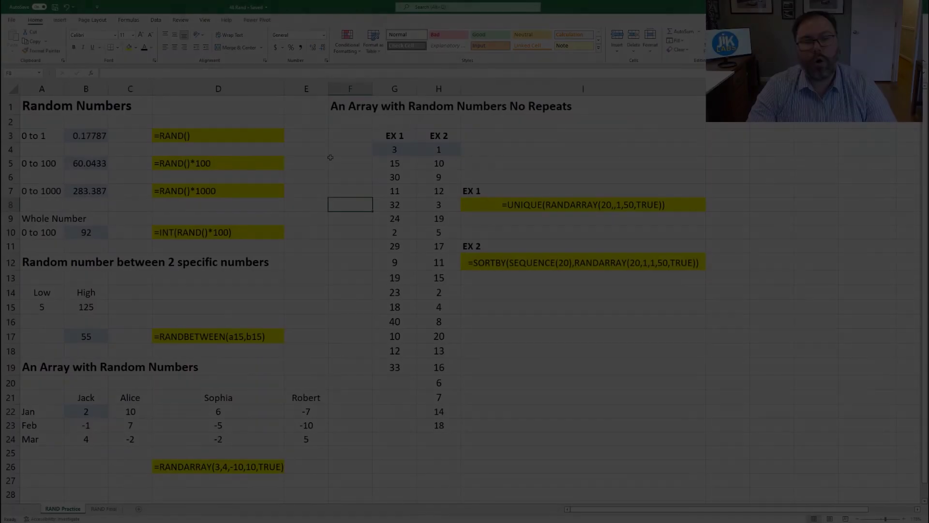